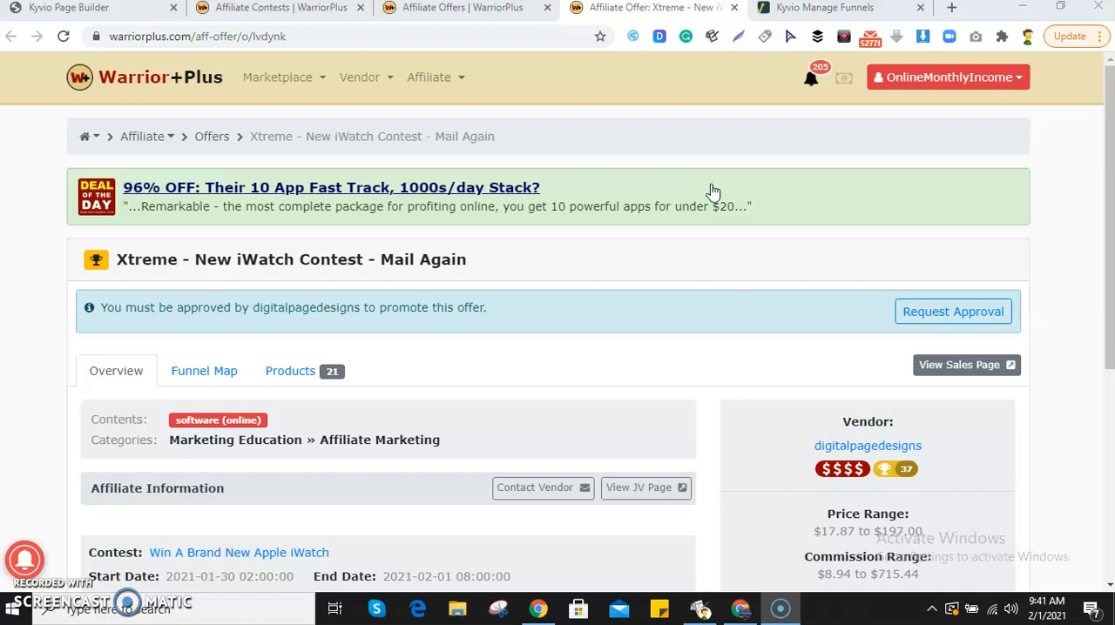
{"action": "scroll", "coordinate": [713, 191], "scroll_direction": "down", "scroll_amount": 2}
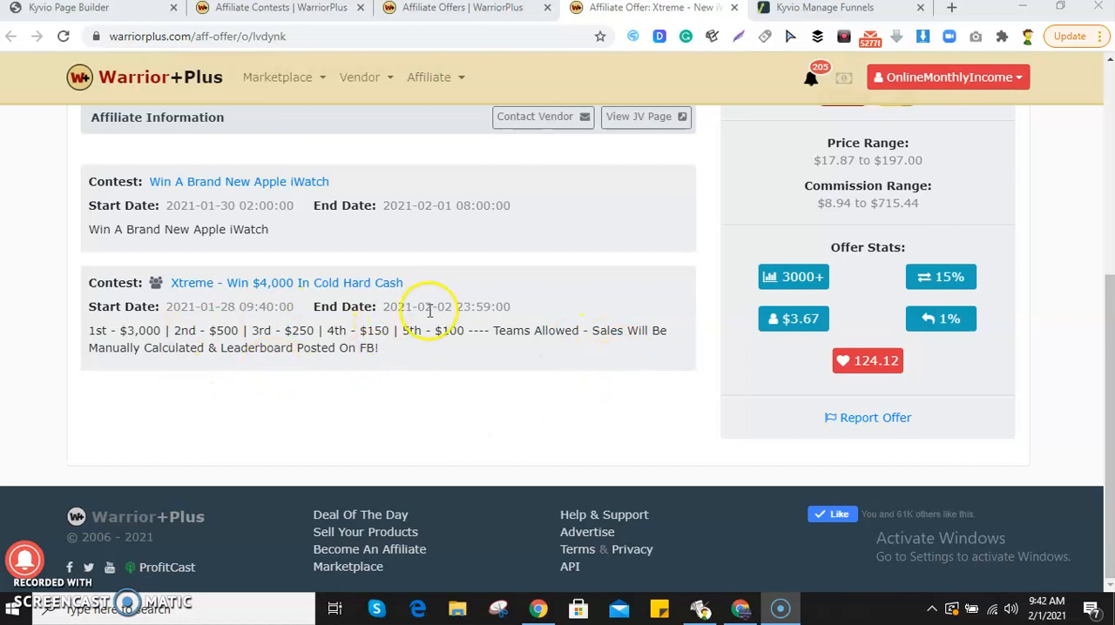
Review the affiliate contest dates and prizes on the Xtreme - New iWatch Contest offer page.
{"action": "scroll", "coordinate": [383, 317], "scroll_direction": "up", "scroll_amount": 2}
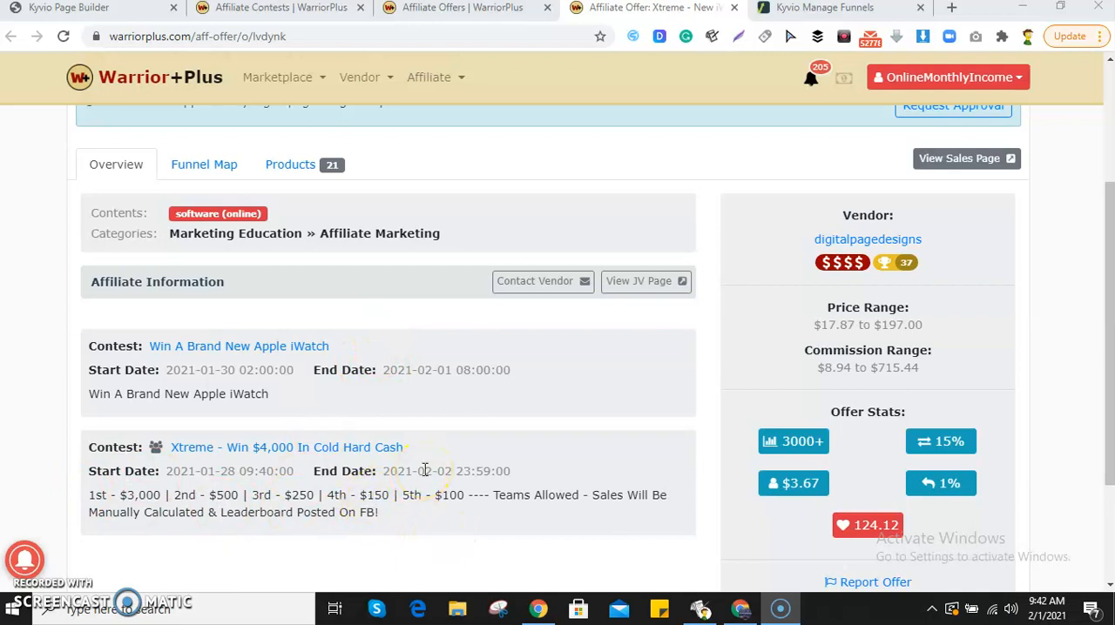
{"action": "scroll", "coordinate": [435, 471], "scroll_direction": "up", "scroll_amount": 2}
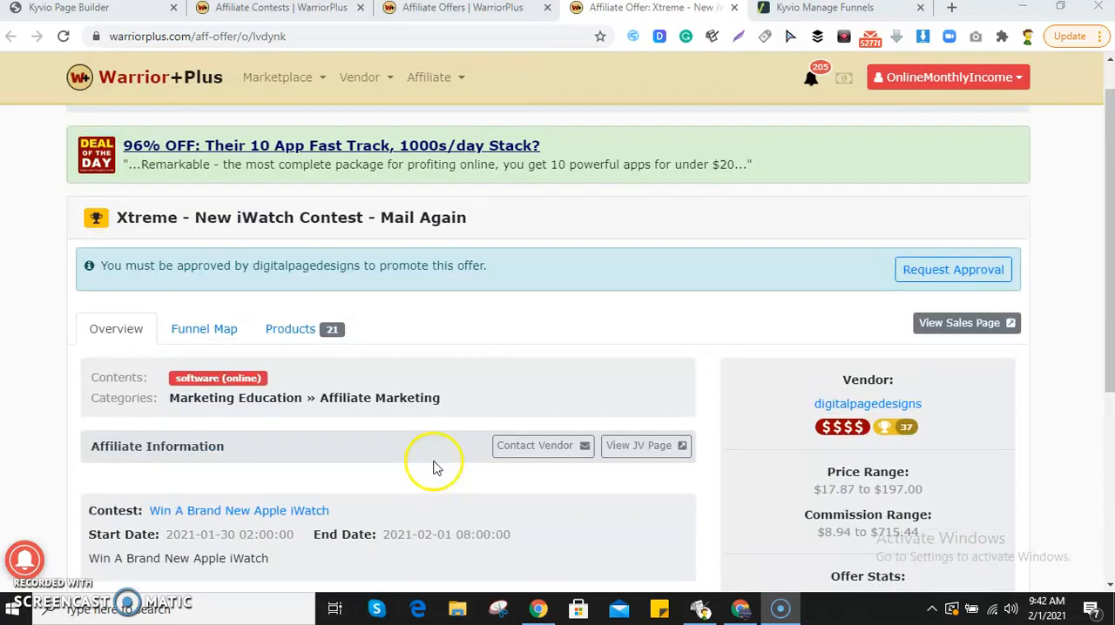
Return to the vendor's Affiliate Contests page, close the two affiliate offer pages, and start a new contest.
{"action": "mouse_move", "coordinate": [375, 90]}
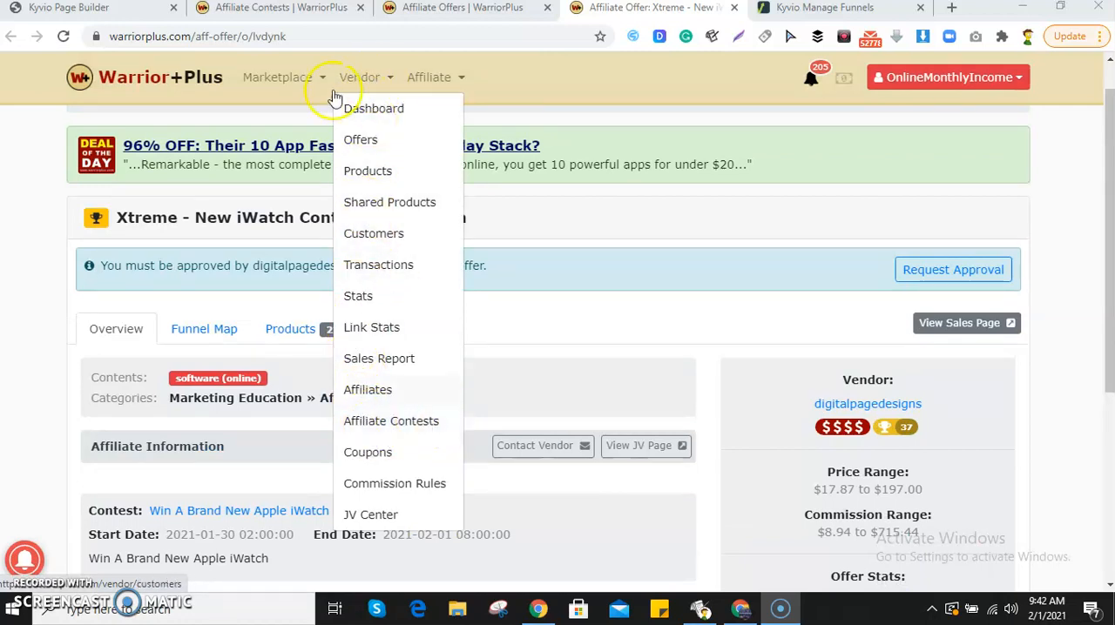
{"action": "left_click", "coordinate": [296, 8]}
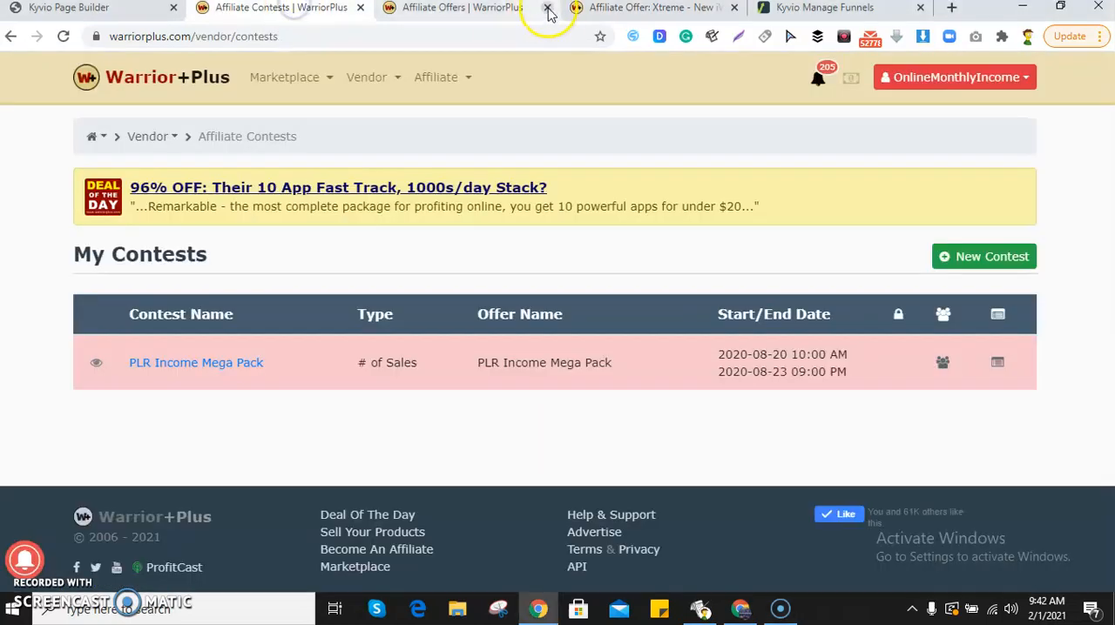
{"action": "left_click", "coordinate": [547, 9]}
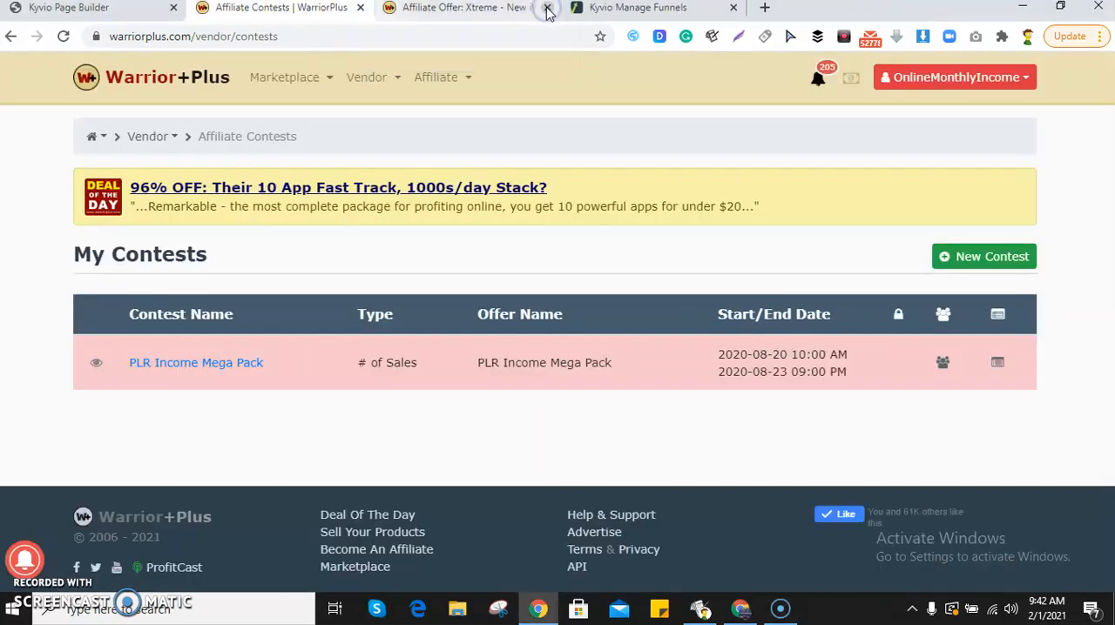
{"action": "left_click", "coordinate": [547, 7]}
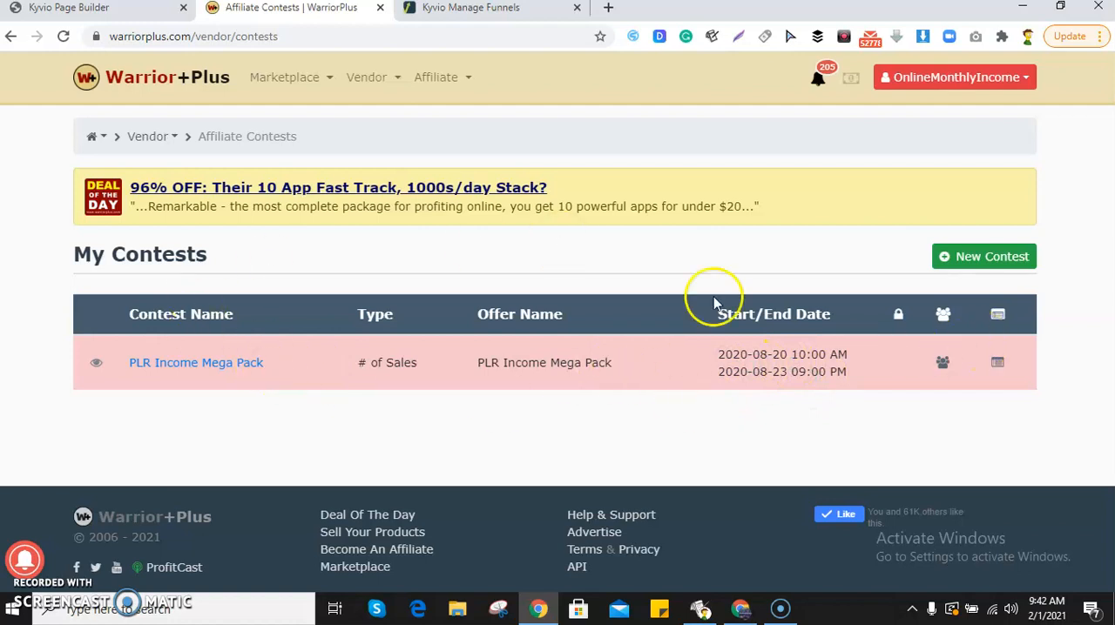
{"action": "left_click", "coordinate": [970, 260]}
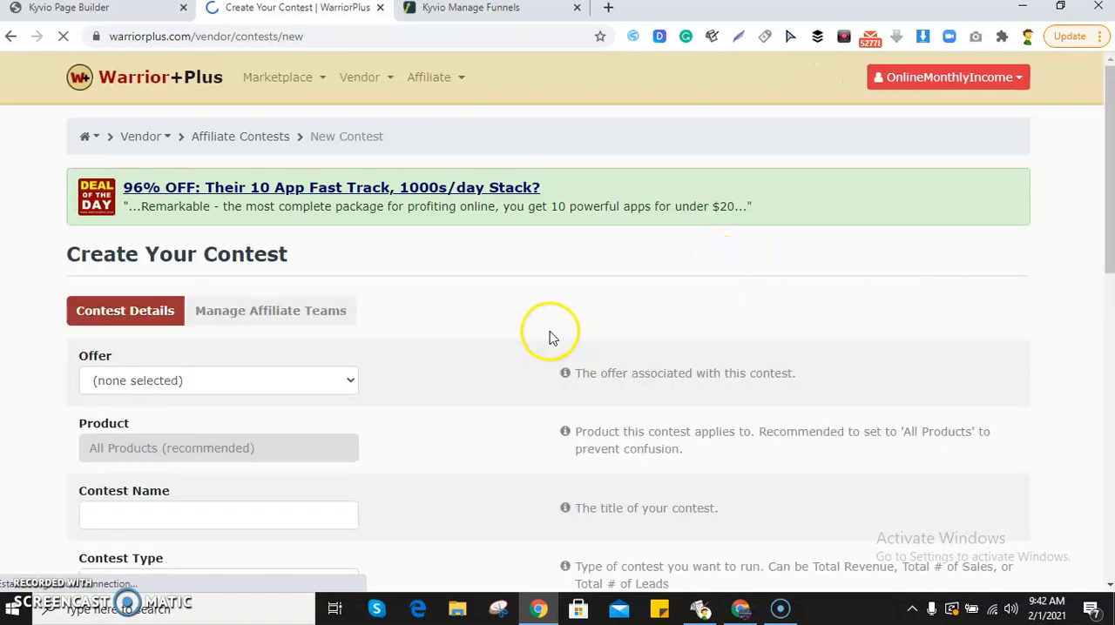
Choose $M,000,000 Copy as the offer associated with the new contest.
{"action": "scroll", "coordinate": [534, 343], "scroll_direction": "down", "scroll_amount": 1}
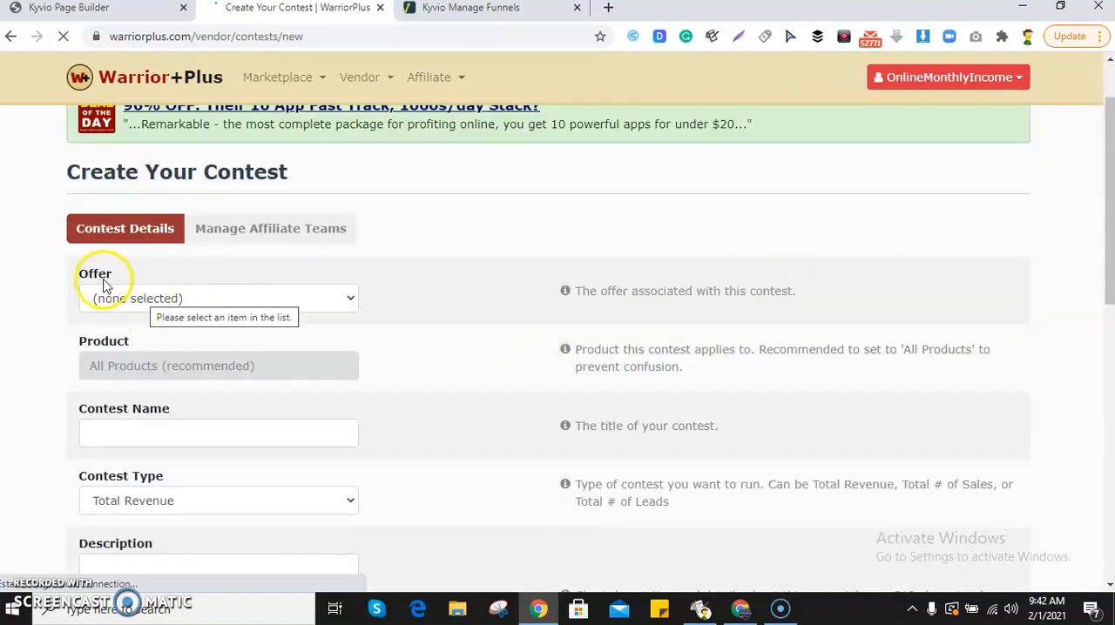
{"action": "left_click", "coordinate": [166, 300]}
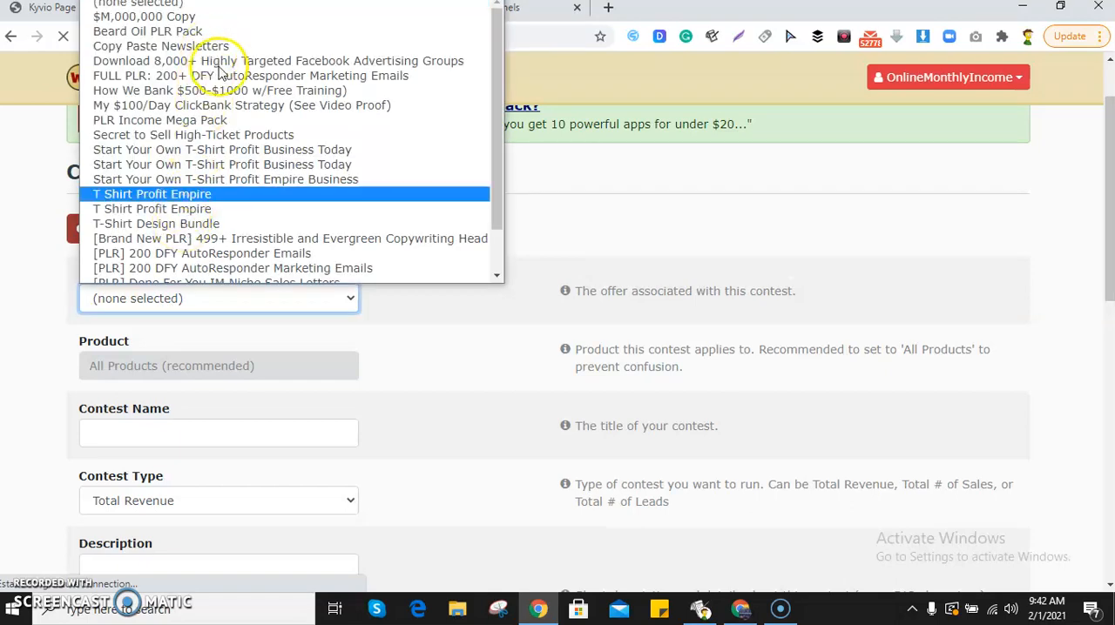
{"action": "scroll", "coordinate": [218, 96], "scroll_direction": "down", "scroll_amount": 2}
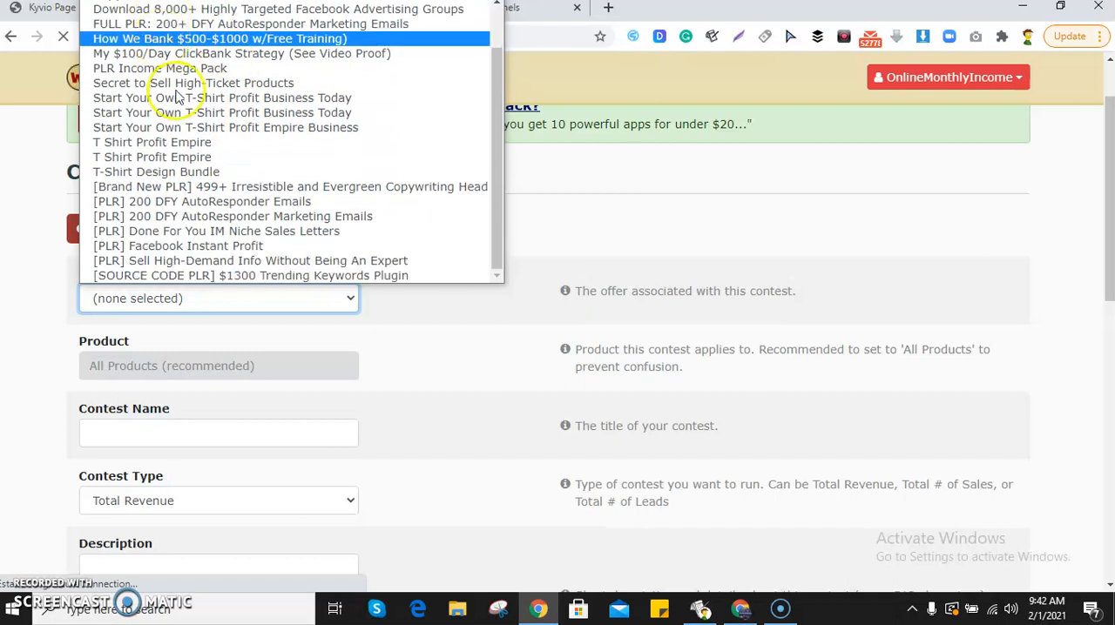
{"action": "scroll", "coordinate": [178, 99], "scroll_direction": "up", "scroll_amount": 2}
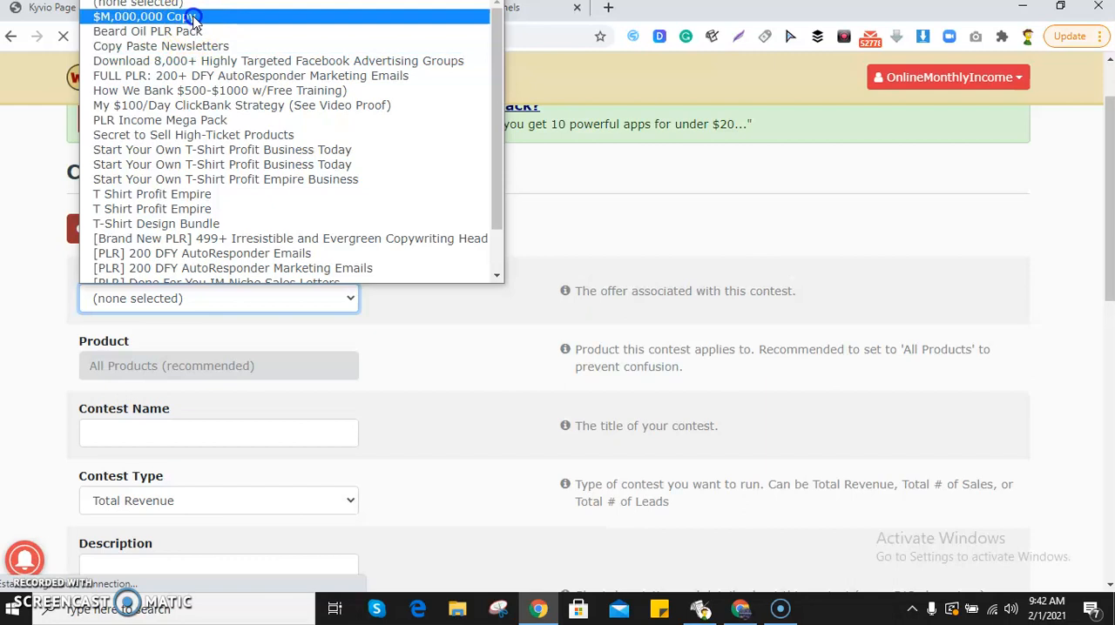
{"action": "left_click", "coordinate": [192, 17]}
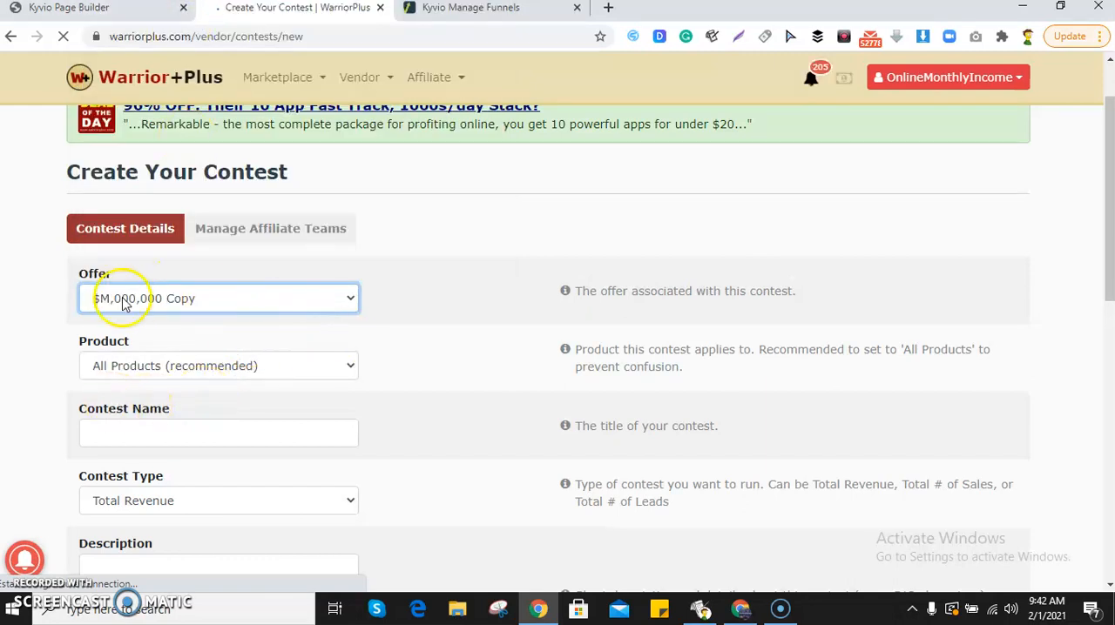
Apply the contest to All Products (recommended) after viewing the available product options.
{"action": "left_click", "coordinate": [270, 364]}
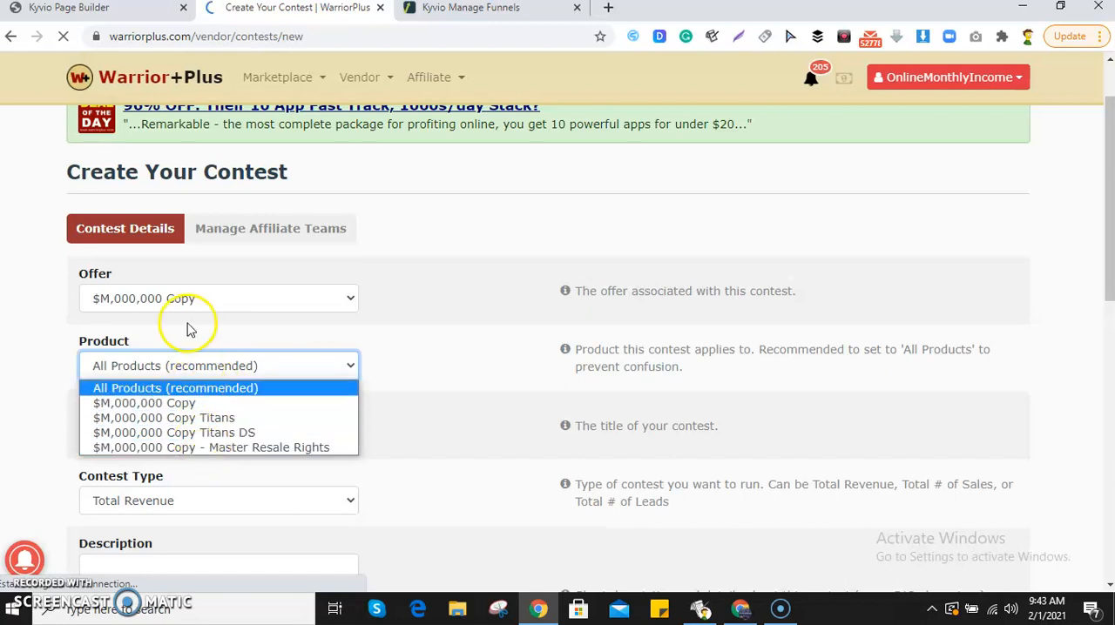
{"action": "left_click", "coordinate": [202, 389]}
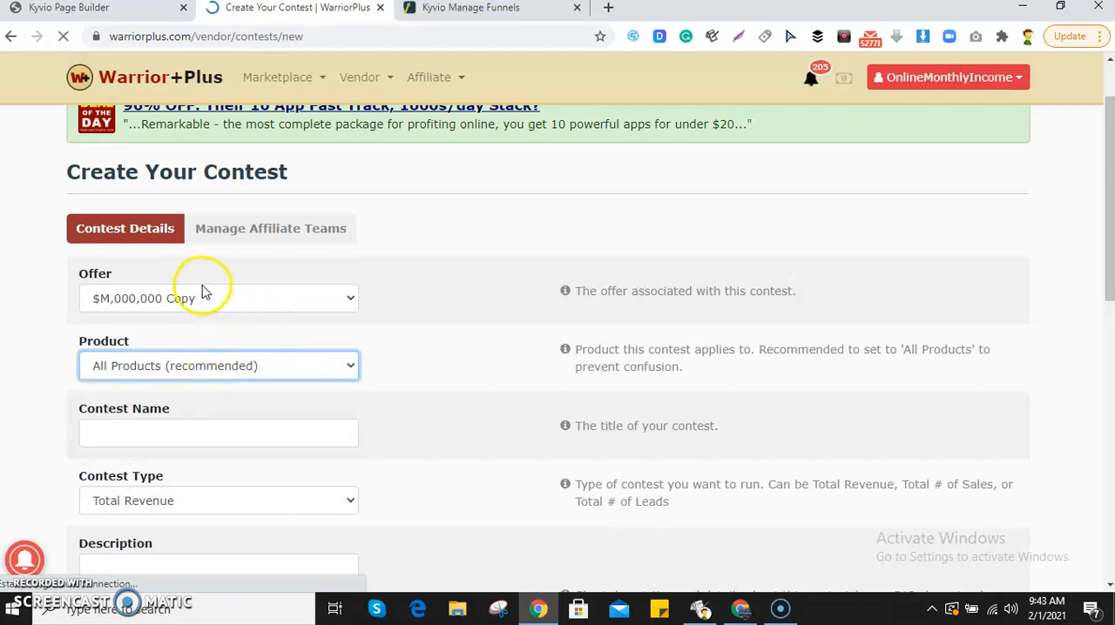
{"action": "left_click", "coordinate": [210, 366]}
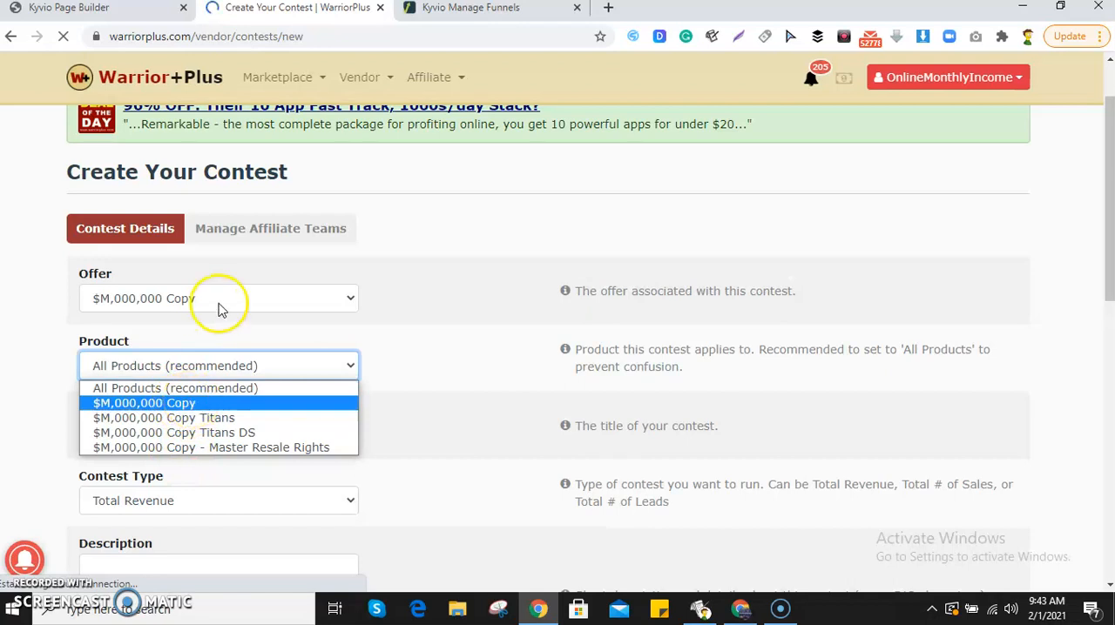
{"action": "left_click", "coordinate": [428, 306]}
Name the contest "$M,000,000 Copy Contest".
{"action": "left_click", "coordinate": [177, 434]}
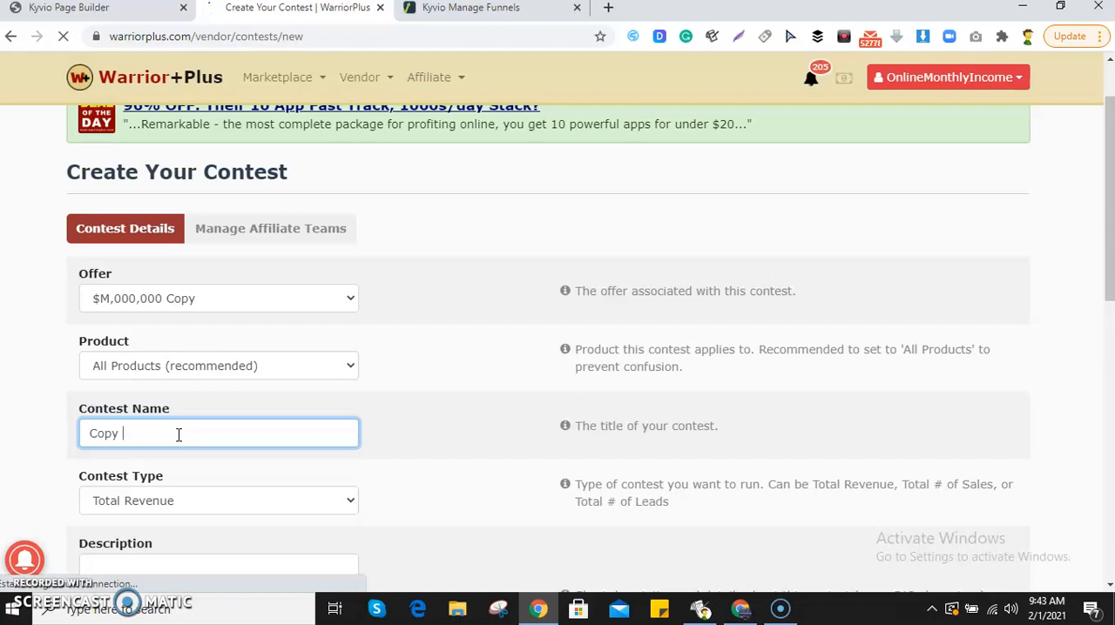
{"action": "type", "text": "Copy Contest"}
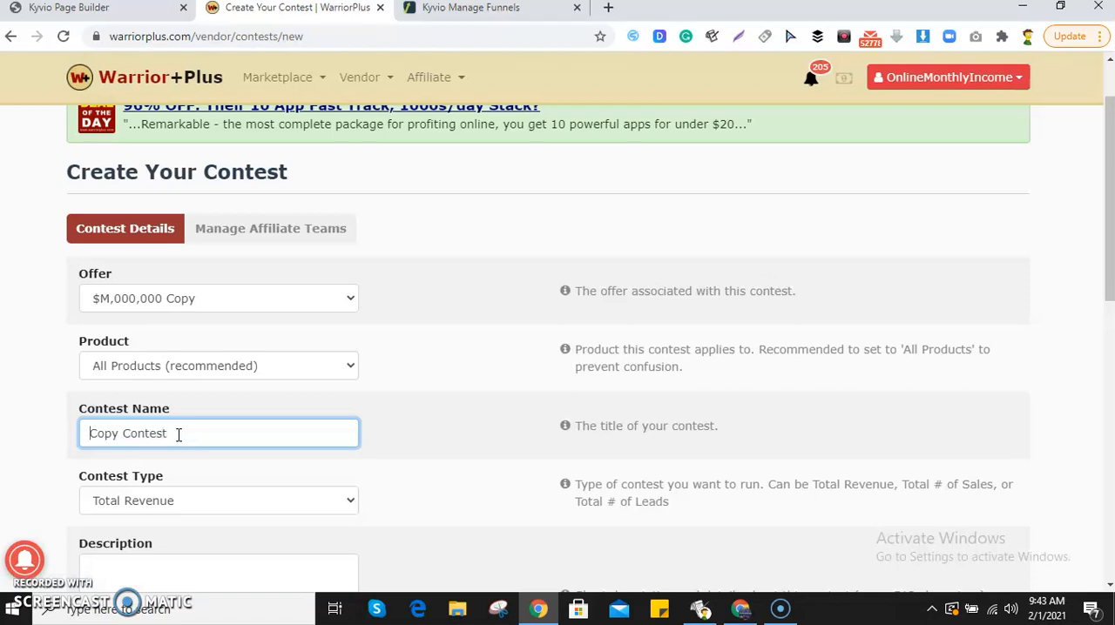
{"action": "type", "text": "$M,000,000"}
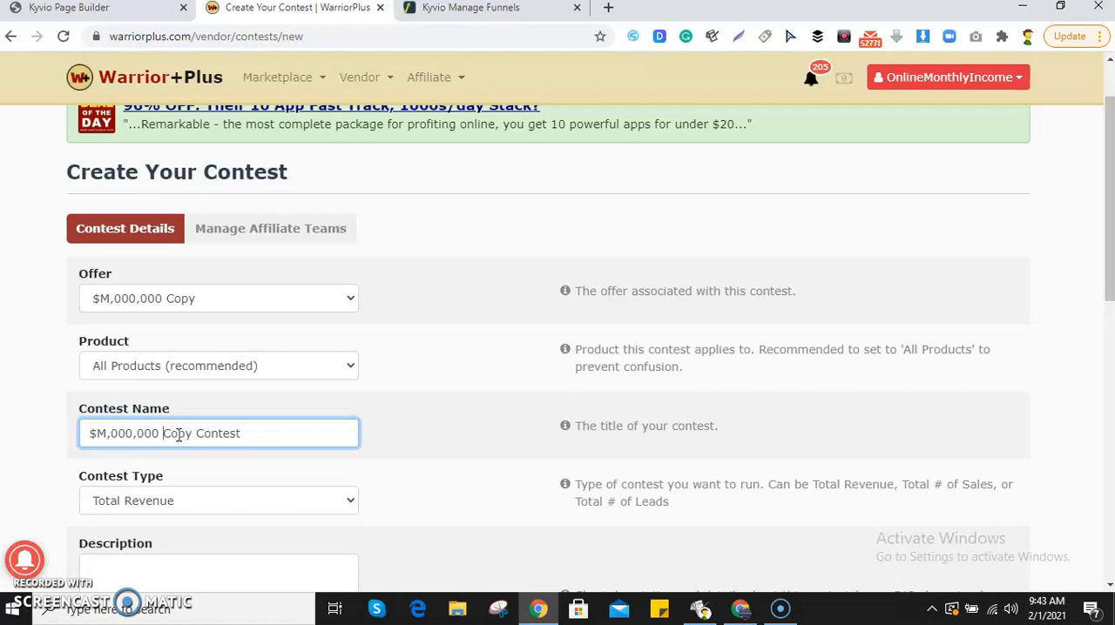
Set the contest type to # of Sales.
{"action": "scroll", "coordinate": [192, 453], "scroll_direction": "down", "scroll_amount": 1}
{"action": "left_click", "coordinate": [201, 425]}
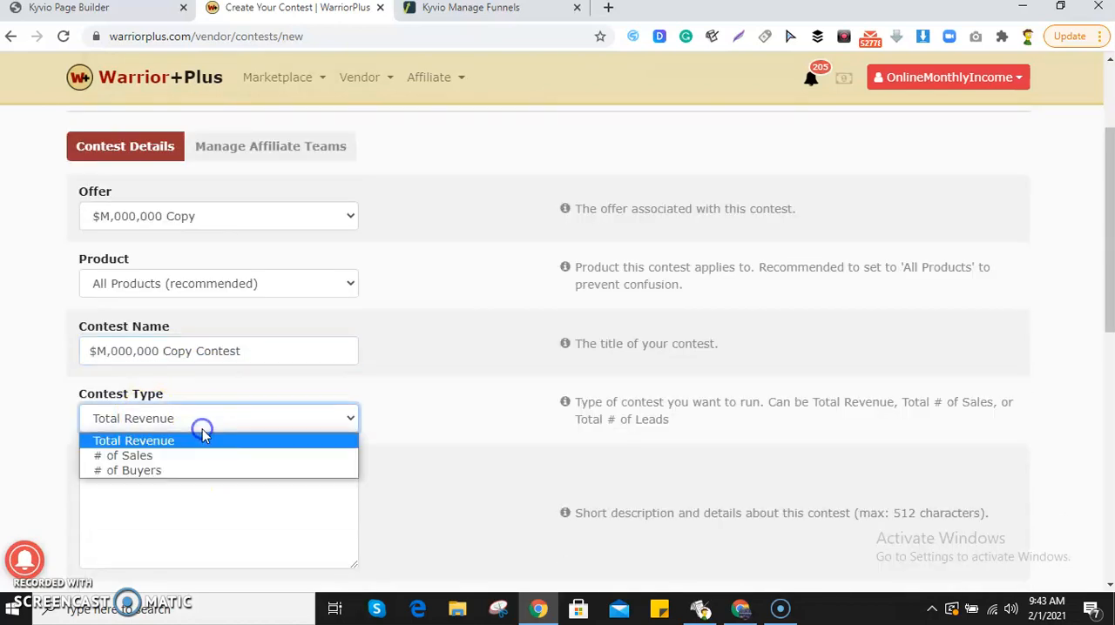
{"action": "left_click", "coordinate": [139, 459]}
Set the contest's maximum winners to 3 and the maximum affiliates displayed on the leaderboard to 10.
{"action": "scroll", "coordinate": [262, 453], "scroll_direction": "down", "scroll_amount": 3}
{"action": "left_click", "coordinate": [256, 289]}
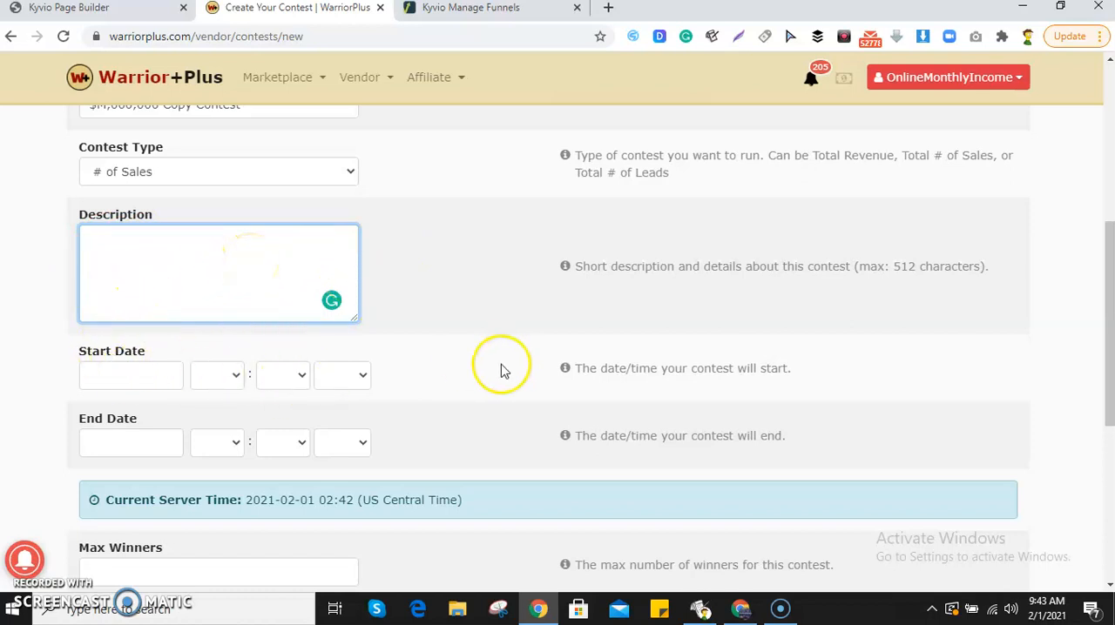
{"action": "scroll", "coordinate": [288, 364], "scroll_direction": "down", "scroll_amount": 1}
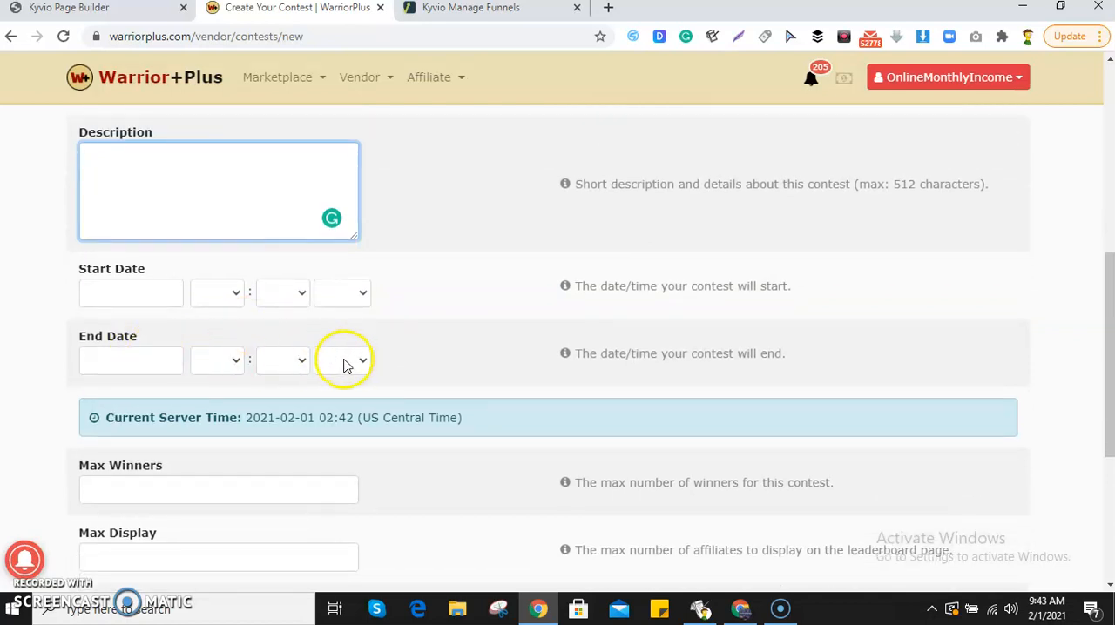
{"action": "scroll", "coordinate": [288, 365], "scroll_direction": "down", "scroll_amount": 1}
{"action": "scroll", "coordinate": [157, 394], "scroll_direction": "down", "scroll_amount": 1}
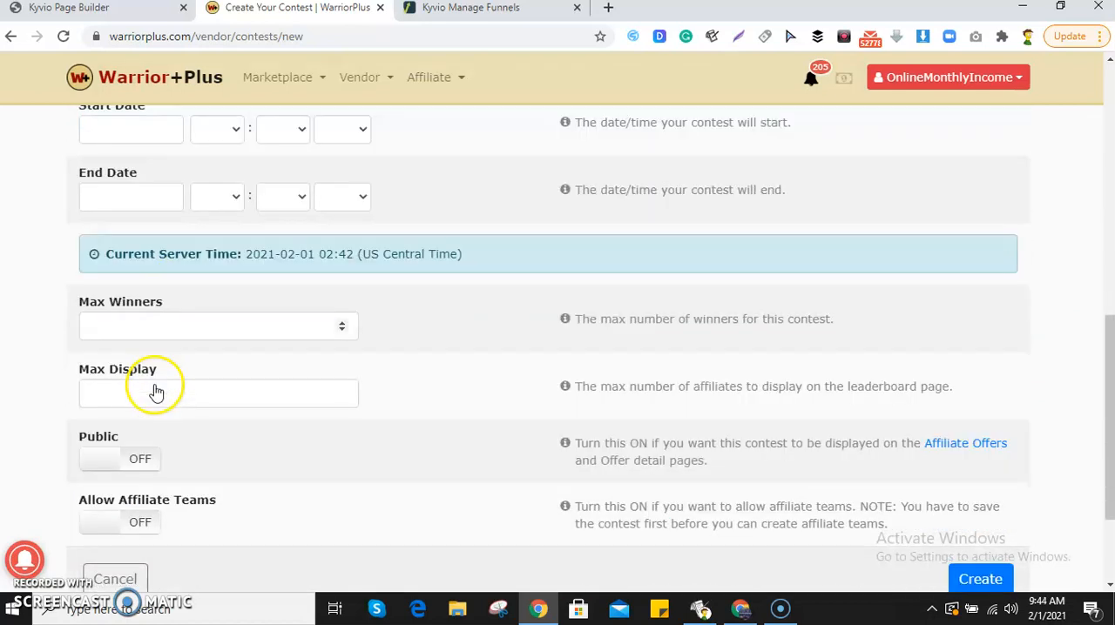
{"action": "left_click", "coordinate": [220, 337]}
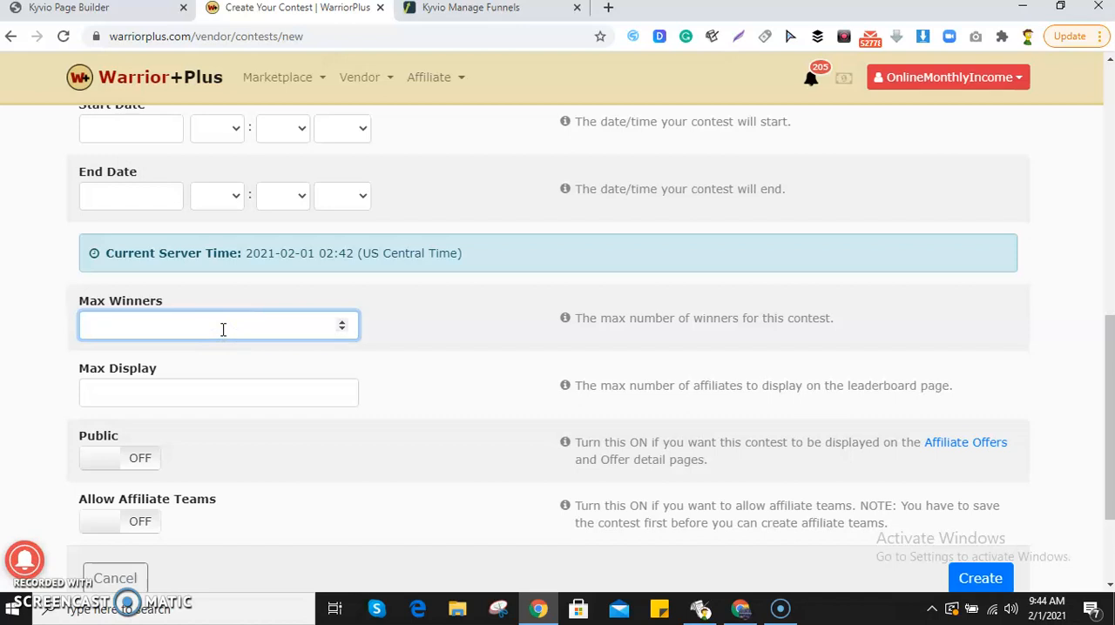
{"action": "left_click", "coordinate": [224, 382]}
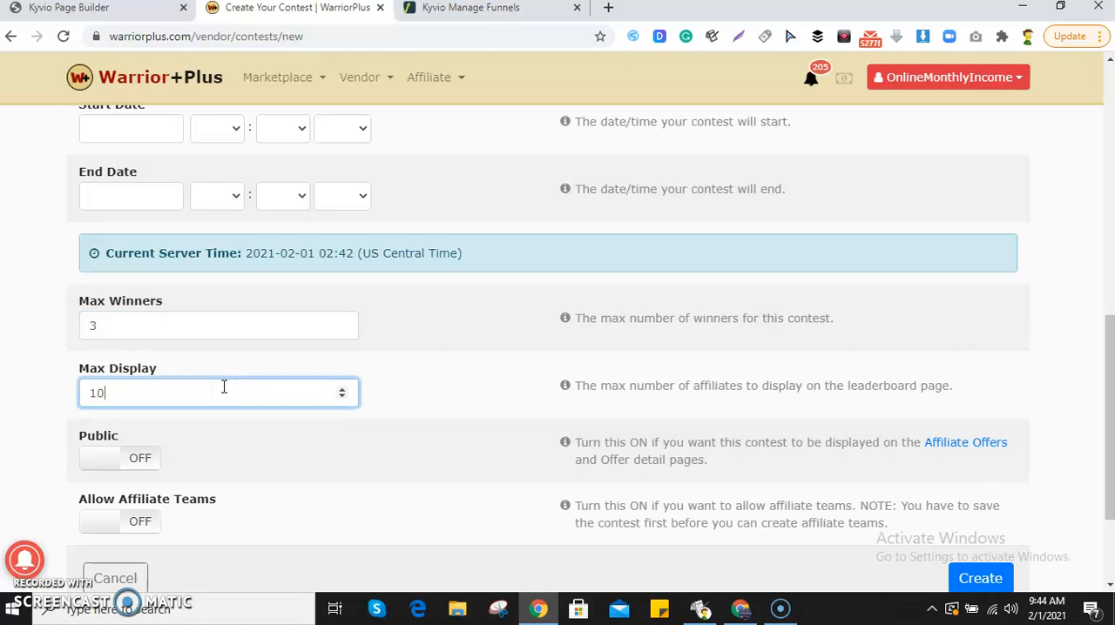
Make the contest public and allow affiliate teams.
{"action": "scroll", "coordinate": [266, 356], "scroll_direction": "down", "scroll_amount": 1}
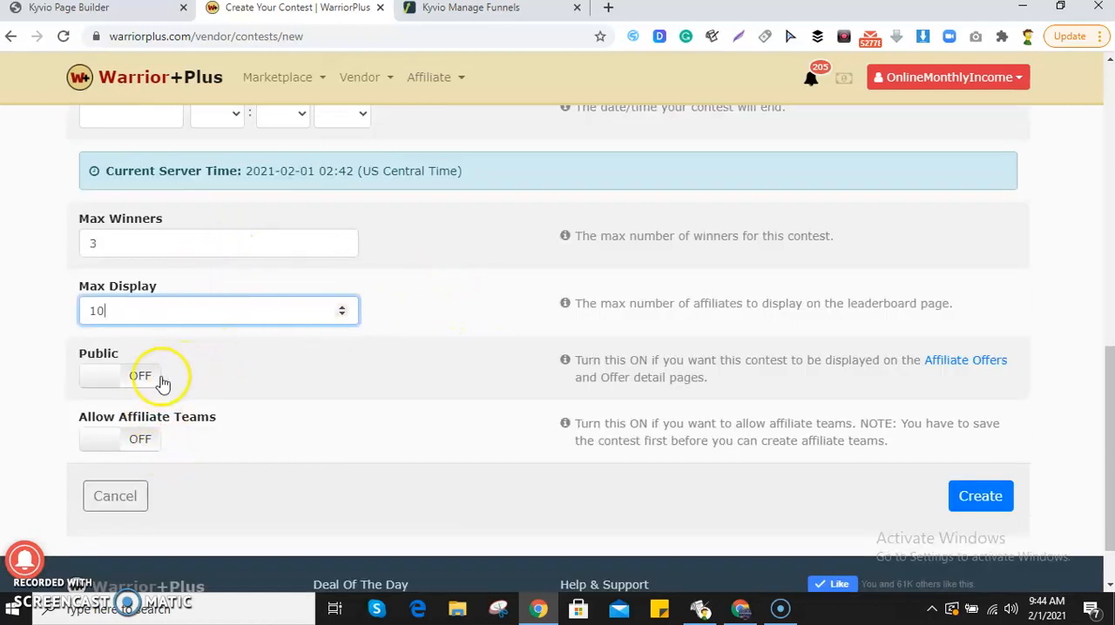
{"action": "left_click", "coordinate": [143, 383]}
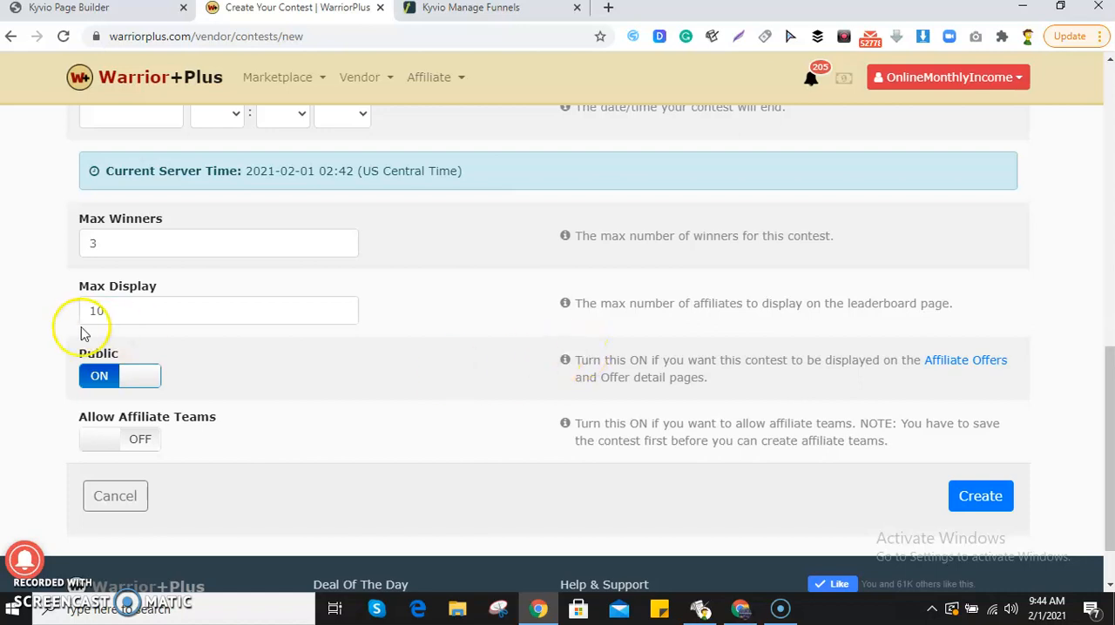
{"action": "left_click", "coordinate": [131, 444]}
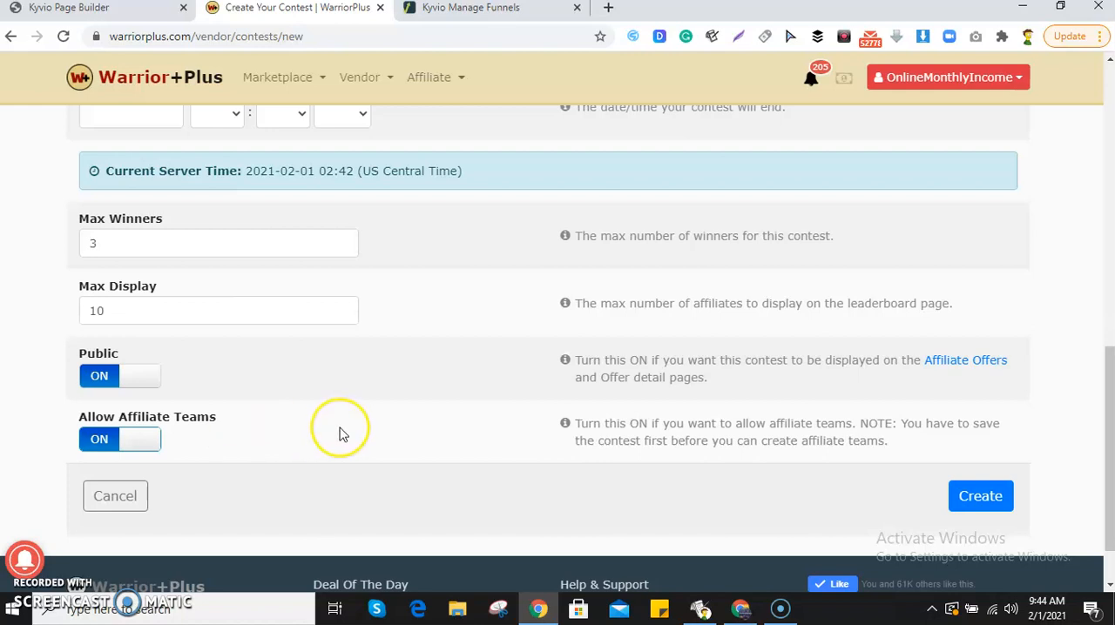
Enter the description on four lines: "1st Prize - $1000", "2nd Prize - $500", "3rd Prize - $300", "4th -7th Prize - 100".
{"action": "scroll", "coordinate": [340, 432], "scroll_direction": "up", "scroll_amount": 3}
{"action": "scroll", "coordinate": [341, 418], "scroll_direction": "up", "scroll_amount": 5}
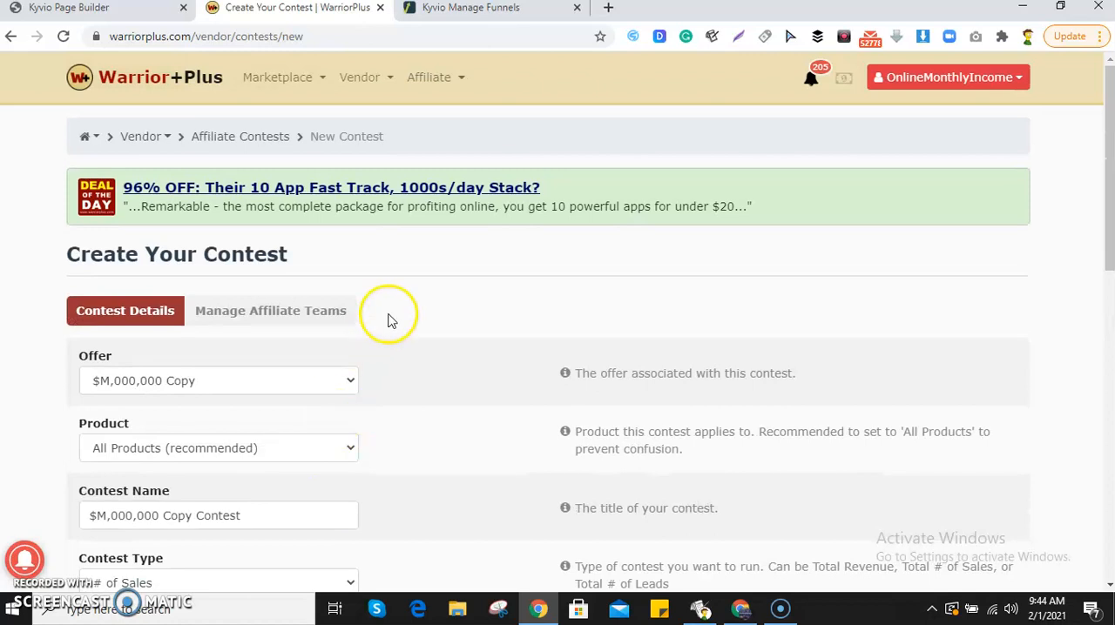
{"action": "scroll", "coordinate": [866, 590], "scroll_direction": "down", "scroll_amount": 6}
{"action": "scroll", "coordinate": [900, 502], "scroll_direction": "down", "scroll_amount": 3}
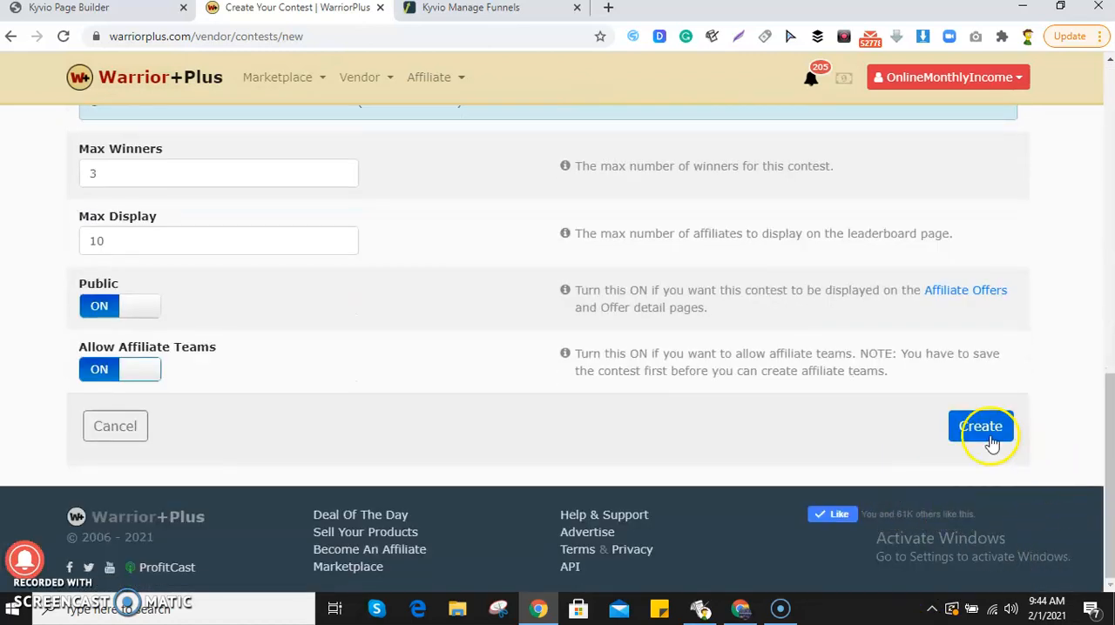
{"action": "scroll", "coordinate": [436, 324], "scroll_direction": "up", "scroll_amount": 6}
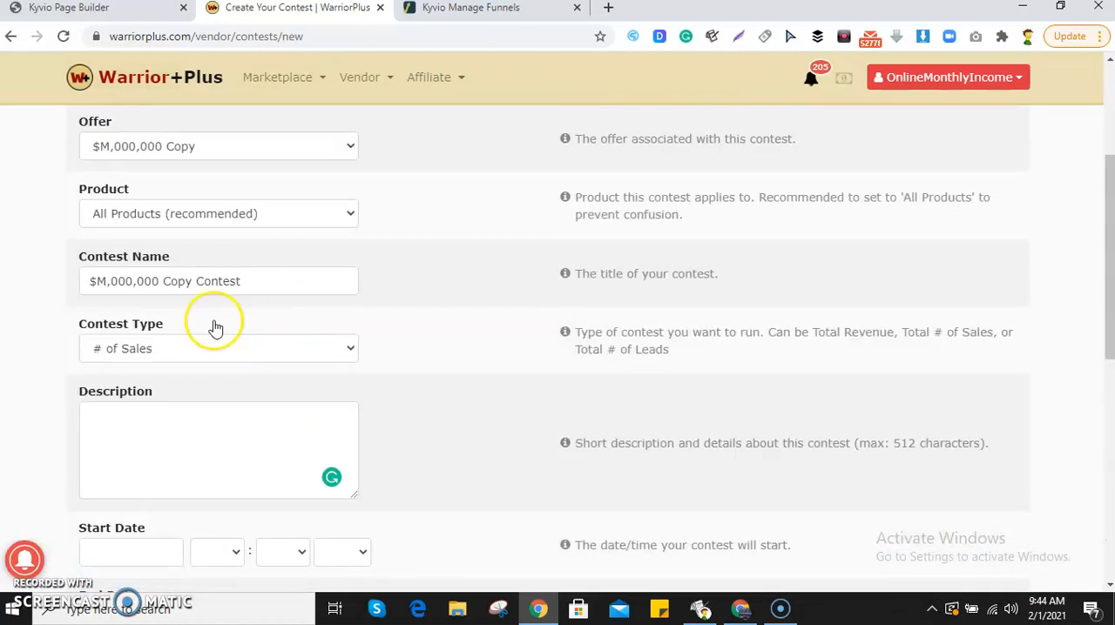
{"action": "left_click", "coordinate": [165, 418]}
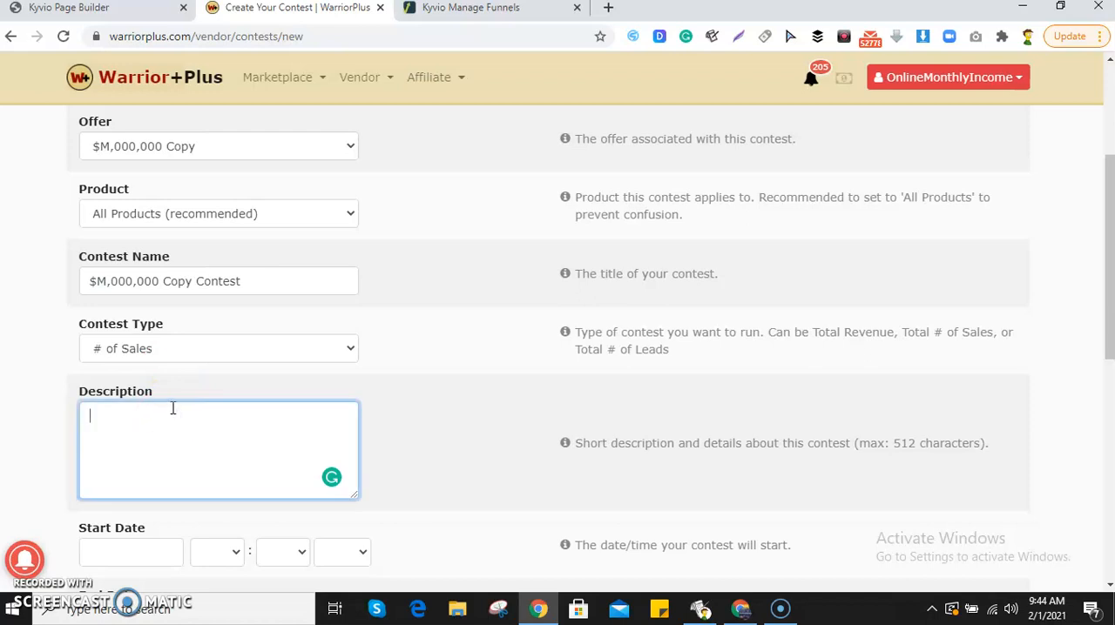
{"action": "left_click", "coordinate": [178, 405]}
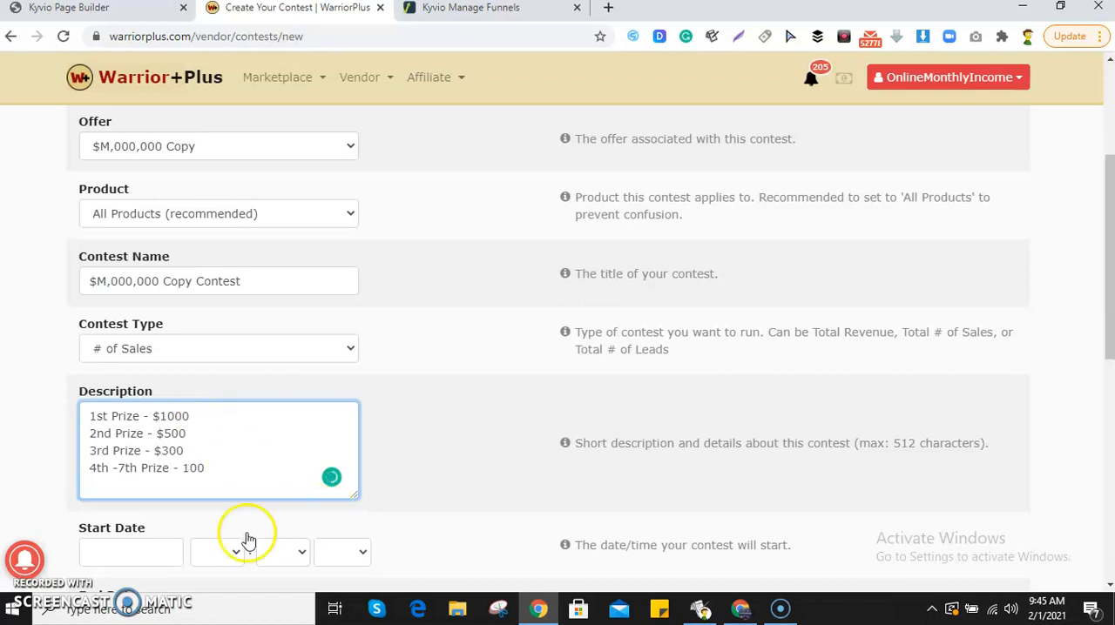
Set the contest's start date to 2021-02-01 at 10:04 AM.
{"action": "scroll", "coordinate": [217, 536], "scroll_direction": "down", "scroll_amount": 2}
{"action": "left_click", "coordinate": [154, 389]}
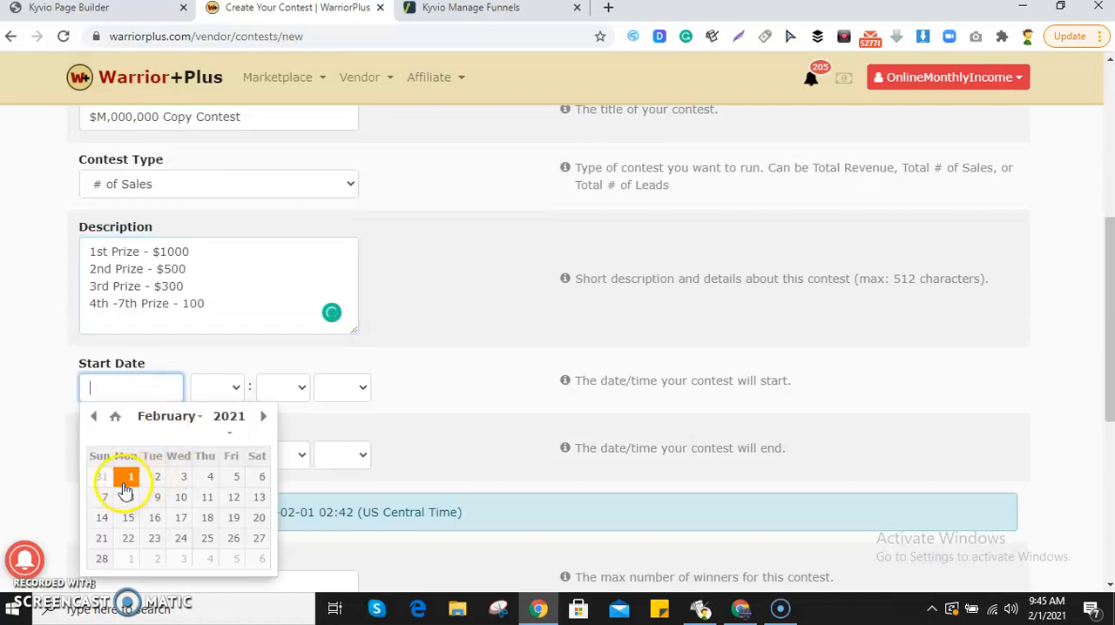
{"action": "left_click", "coordinate": [125, 486]}
{"action": "left_click", "coordinate": [230, 402]}
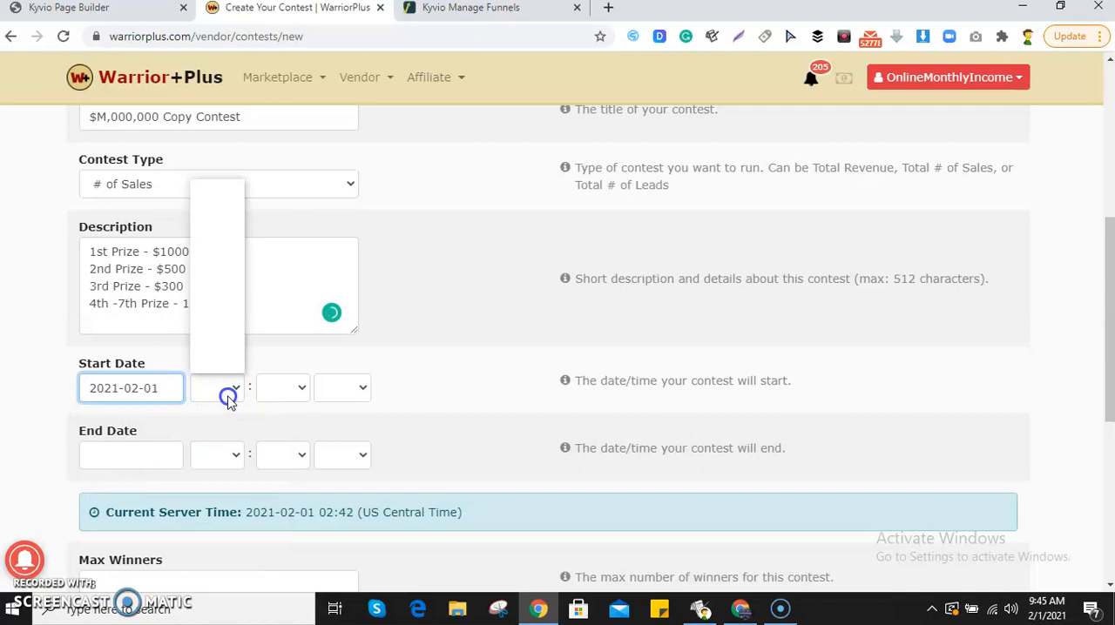
{"action": "left_click", "coordinate": [223, 276]}
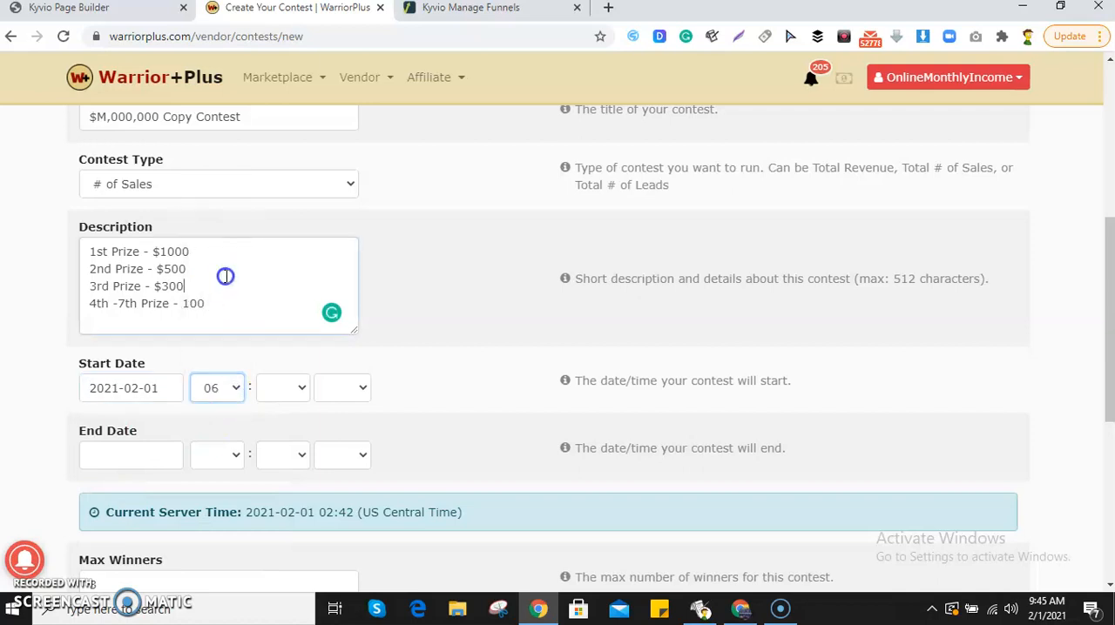
{"action": "left_click", "coordinate": [210, 395]}
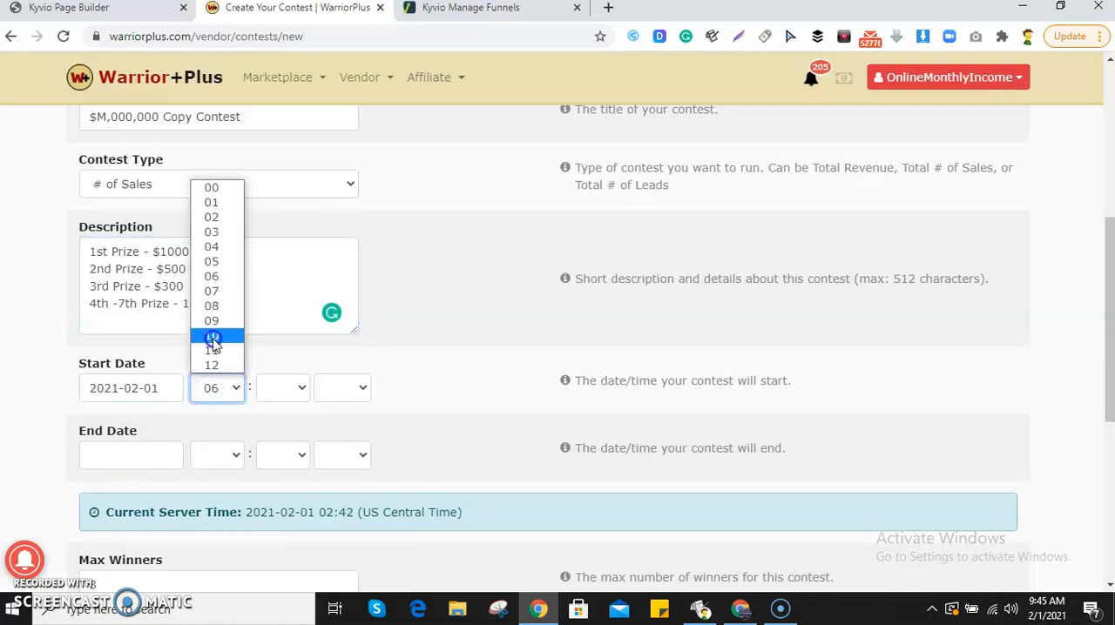
{"action": "left_click", "coordinate": [214, 341]}
{"action": "left_click", "coordinate": [270, 390]}
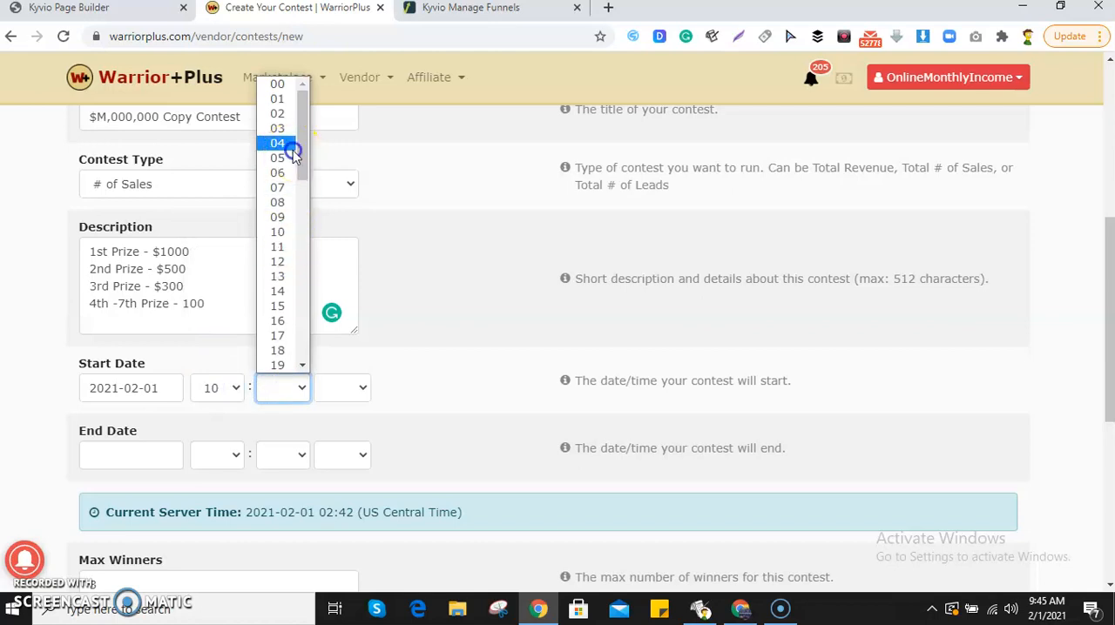
{"action": "left_click", "coordinate": [292, 147]}
{"action": "left_click", "coordinate": [353, 387]}
{"action": "left_click", "coordinate": [347, 412]}
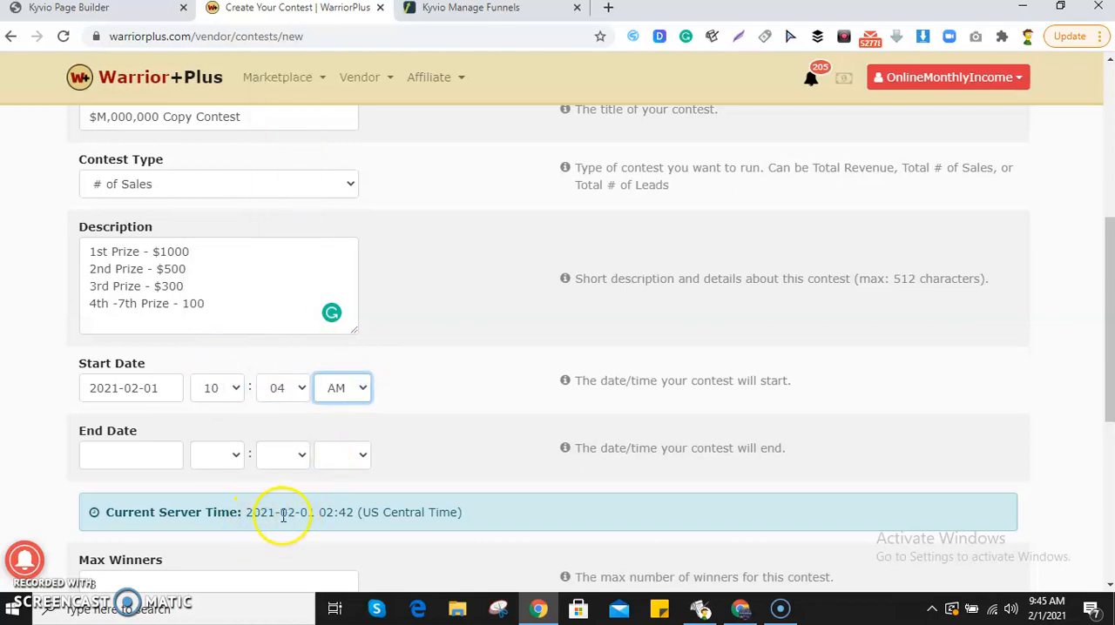
Set the contest's end date to 2021-02-03 at 10:04 AM.
{"action": "left_click", "coordinate": [170, 452]}
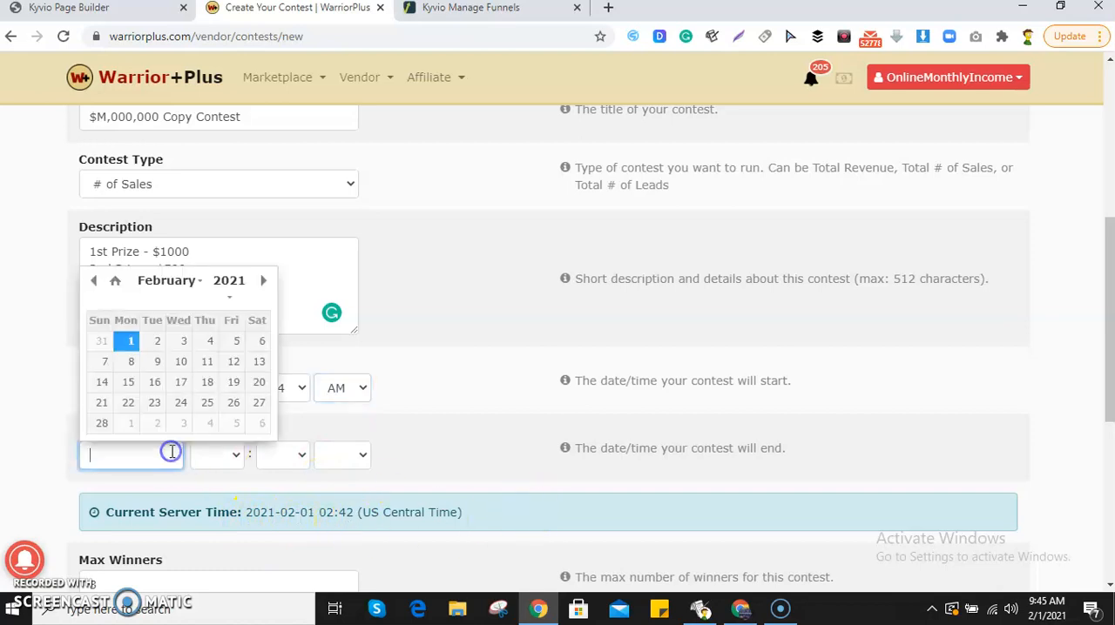
{"action": "left_click", "coordinate": [184, 341]}
{"action": "left_click", "coordinate": [238, 455]}
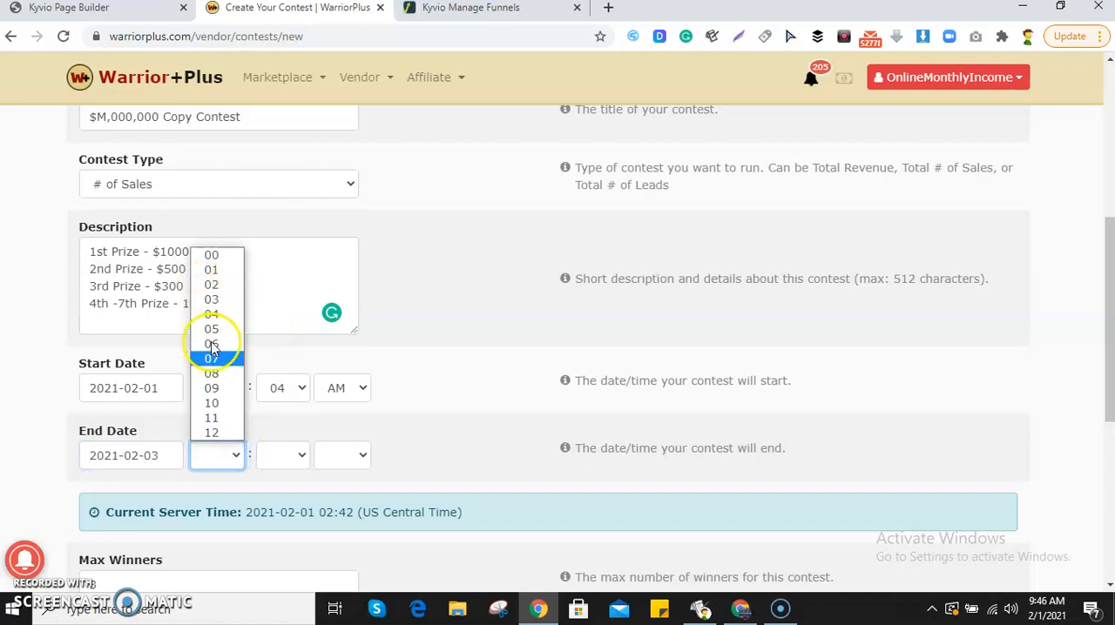
{"action": "left_click", "coordinate": [220, 401]}
{"action": "left_click", "coordinate": [286, 462]}
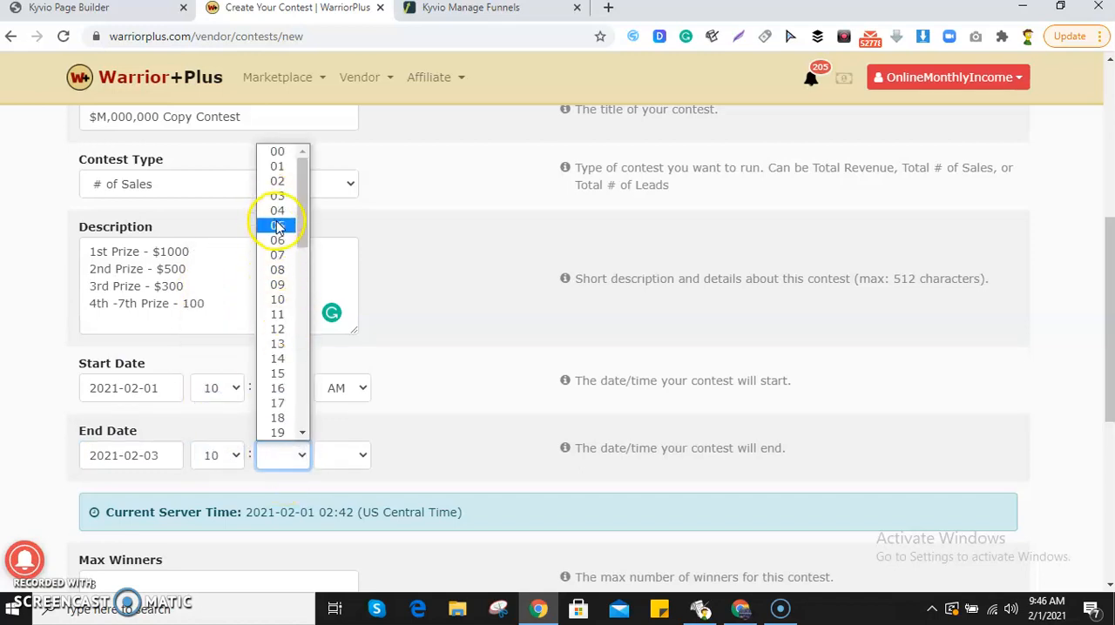
{"action": "left_click", "coordinate": [277, 210]}
{"action": "left_click", "coordinate": [341, 452]}
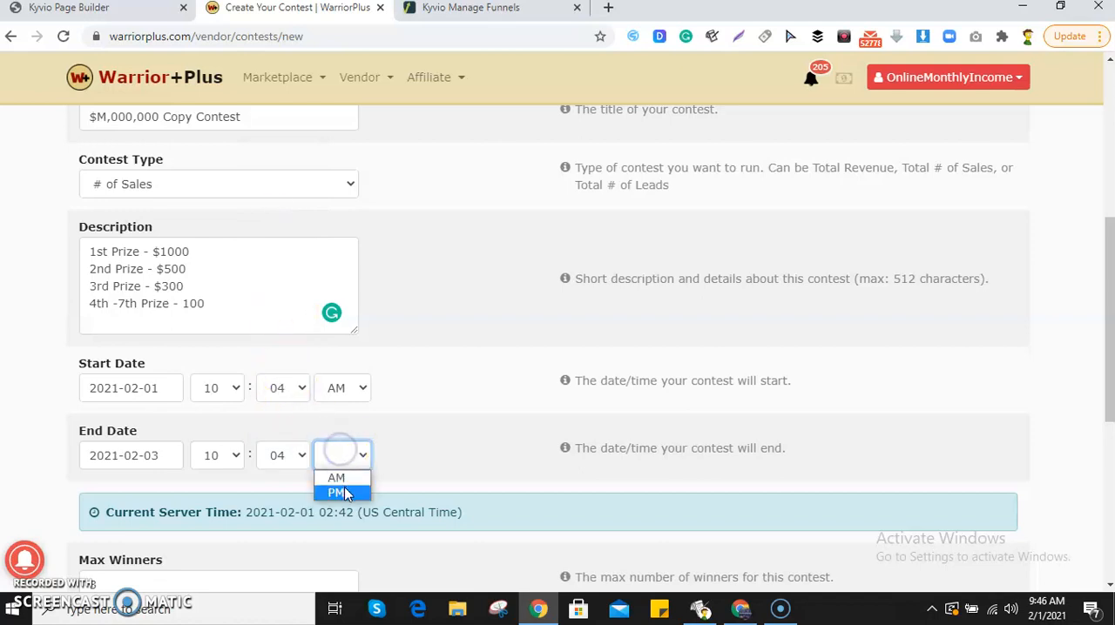
{"action": "left_click", "coordinate": [341, 459]}
{"action": "left_click", "coordinate": [331, 448]}
{"action": "left_click", "coordinate": [337, 479]}
Create the contest with the entered settings.
{"action": "scroll", "coordinate": [319, 435], "scroll_direction": "down", "scroll_amount": 4}
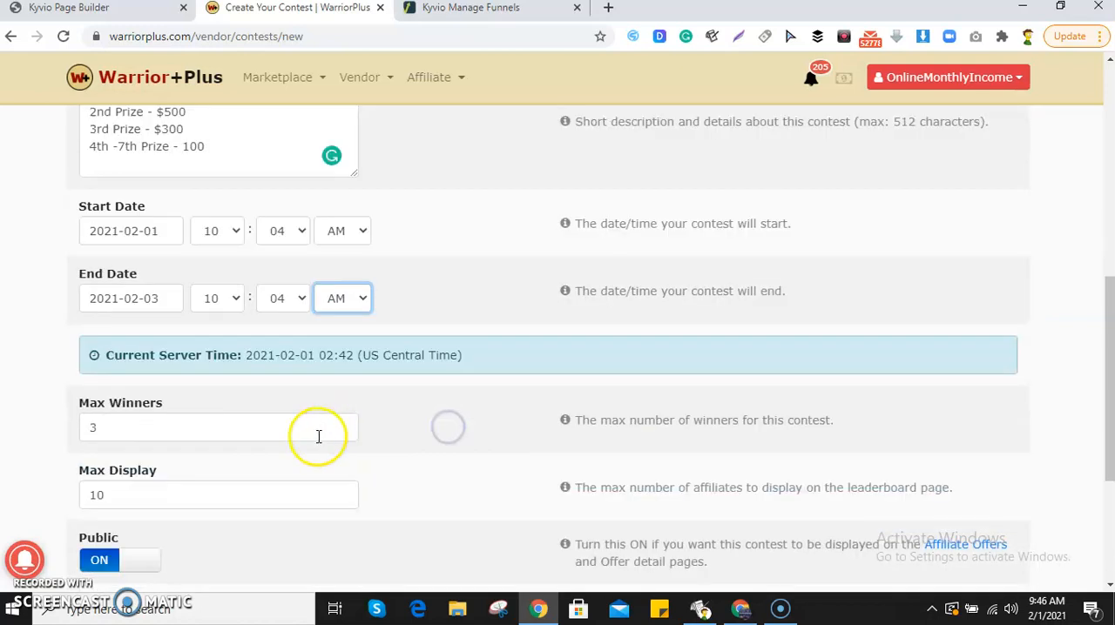
{"action": "left_click", "coordinate": [980, 510]}
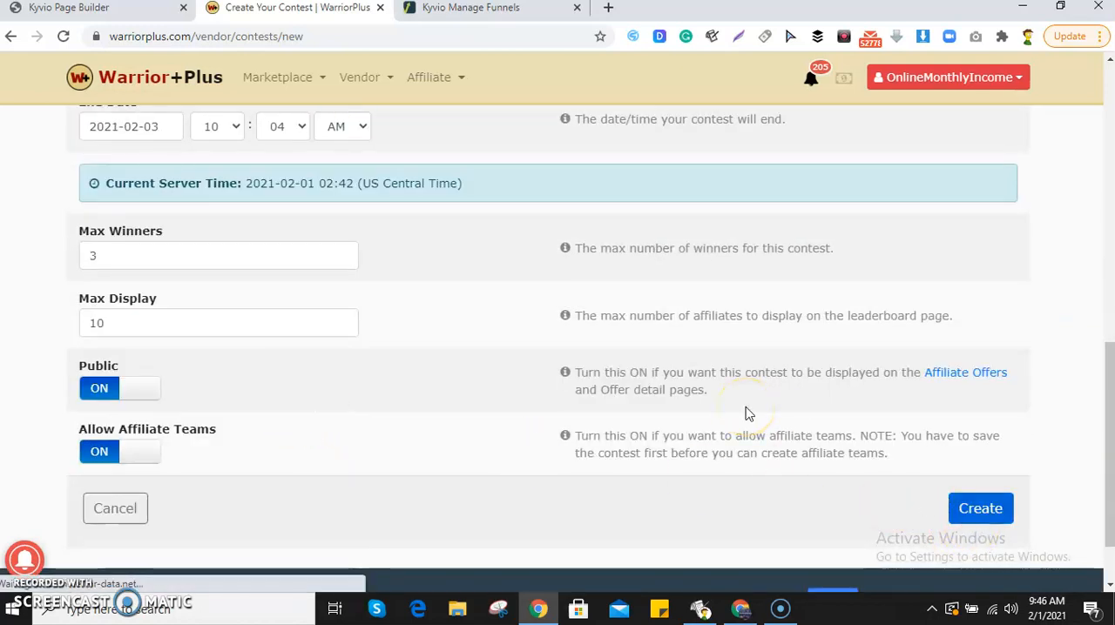
{"action": "scroll", "coordinate": [627, 415], "scroll_direction": "up", "scroll_amount": 6}
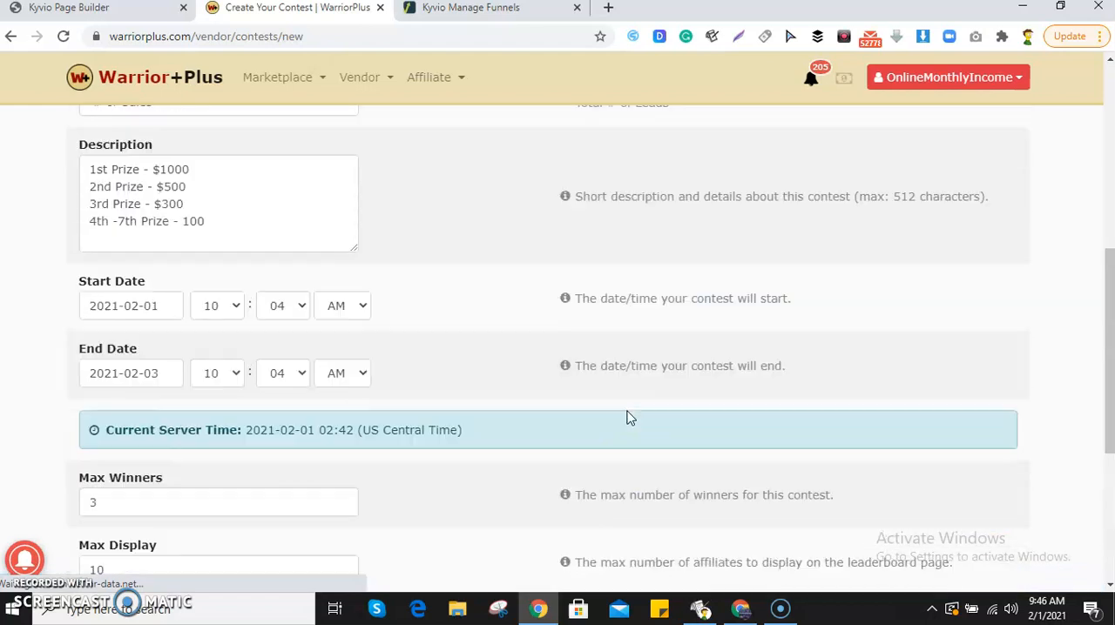
{"action": "scroll", "coordinate": [629, 418], "scroll_direction": "up", "scroll_amount": 2}
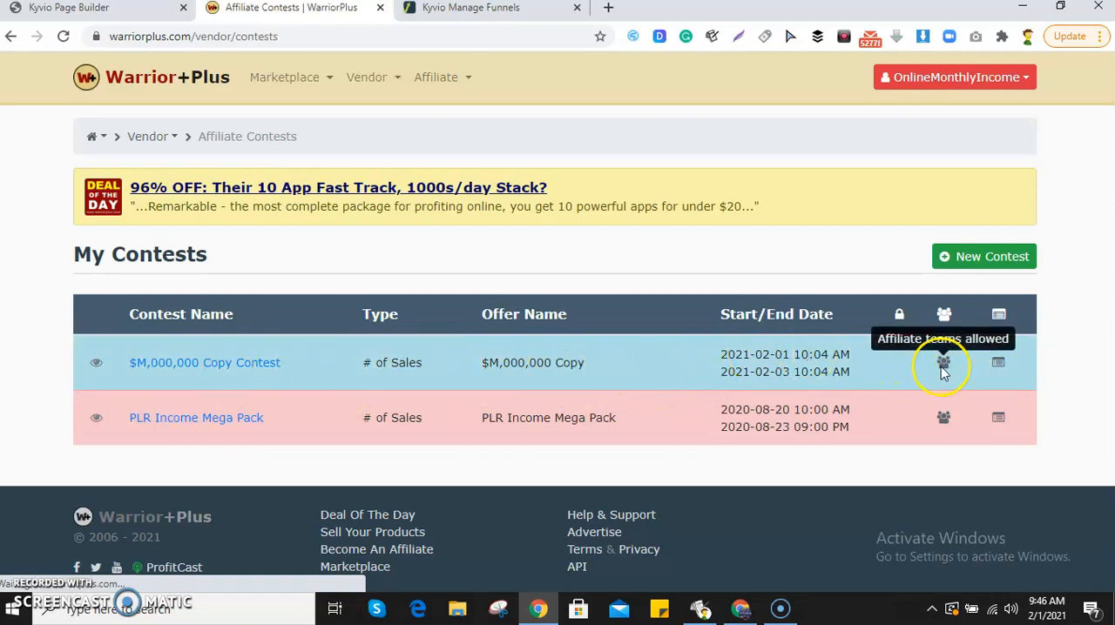
View the leaderboard and embed code of the $M,000,000 Copy Contest and close them again.
{"action": "left_click", "coordinate": [1000, 365]}
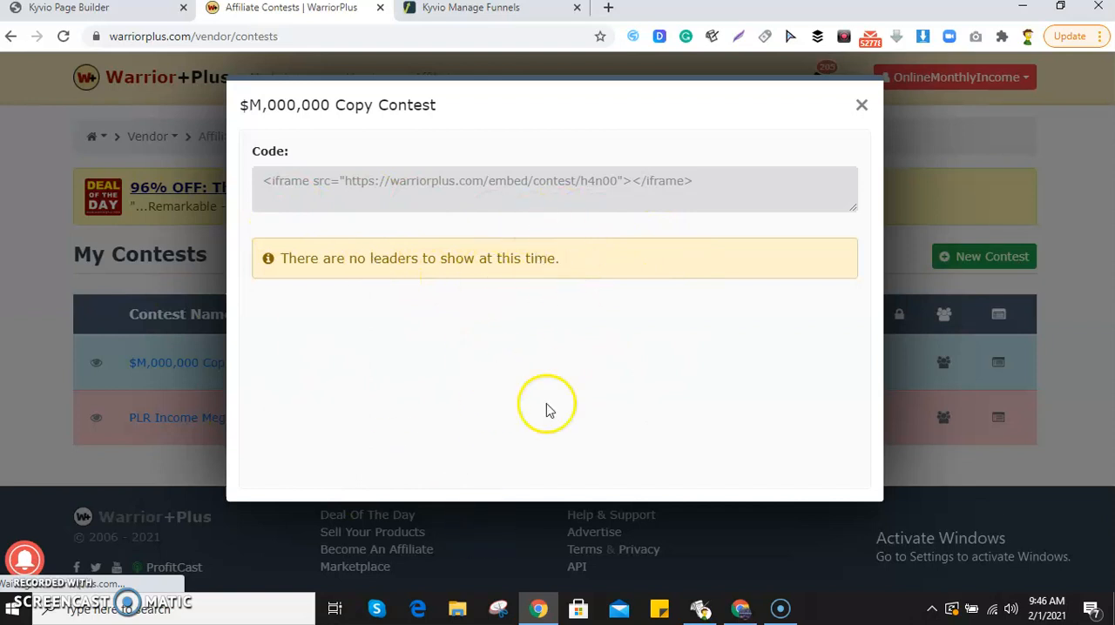
{"action": "left_click", "coordinate": [862, 106]}
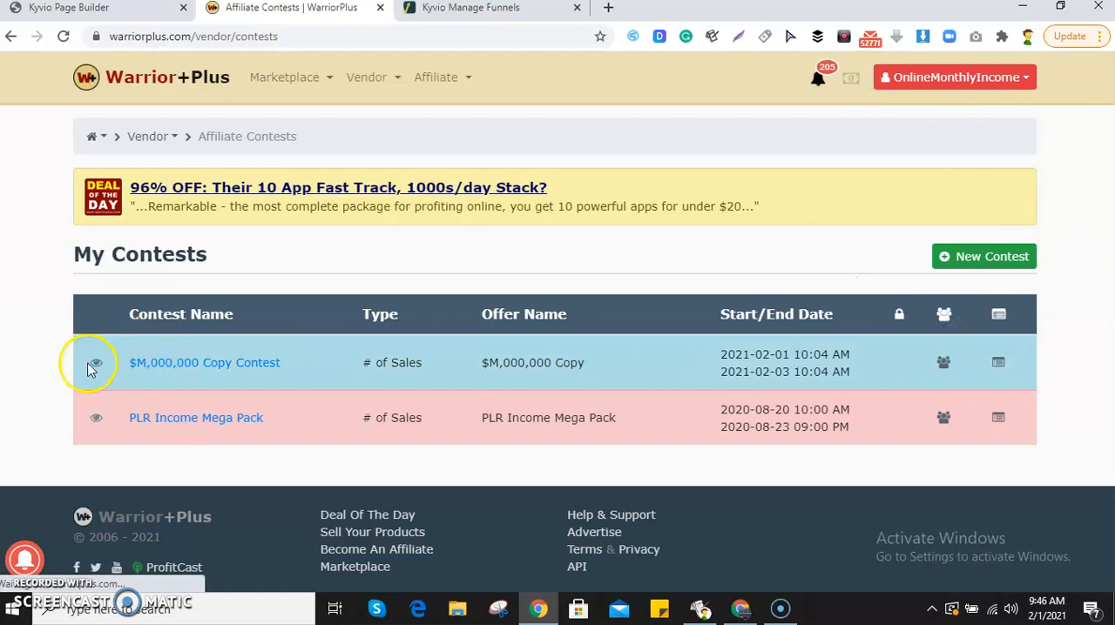
Open the $M,000,000 Copy Contest's view page and review its status, type, dates, offer and prize description.
{"action": "left_click", "coordinate": [98, 368]}
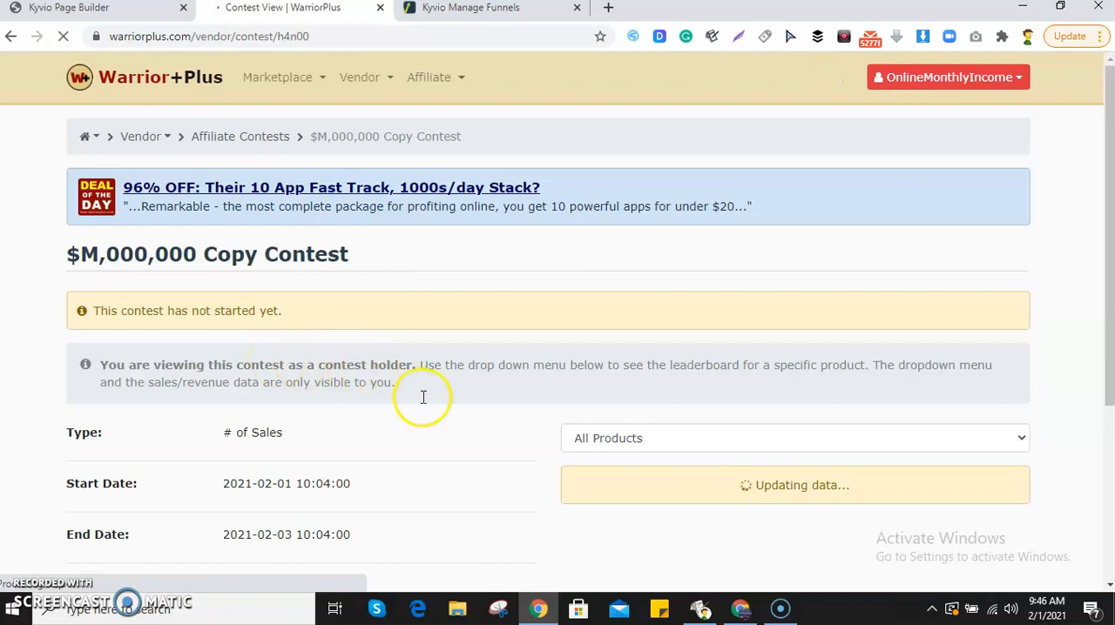
{"action": "scroll", "coordinate": [566, 375], "scroll_direction": "down", "scroll_amount": 3}
{"action": "scroll", "coordinate": [445, 296], "scroll_direction": "up", "scroll_amount": 2}
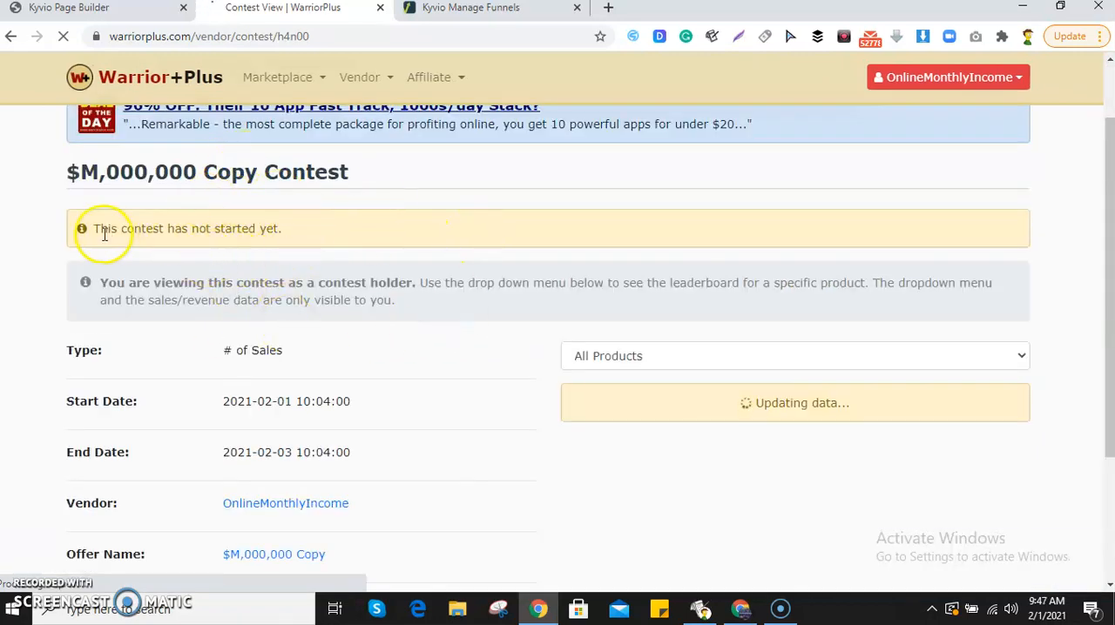
{"action": "left_click_drag", "start_coordinate": [146, 231], "coordinate": [295, 231]}
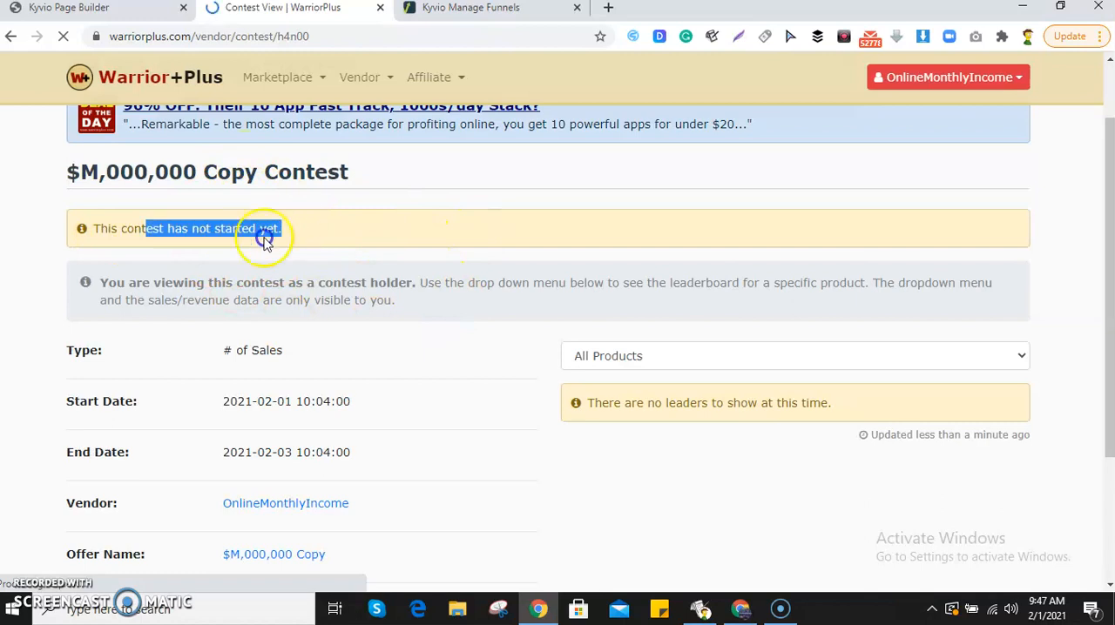
{"action": "left_click", "coordinate": [171, 260]}
{"action": "scroll", "coordinate": [218, 314], "scroll_direction": "down", "scroll_amount": 1}
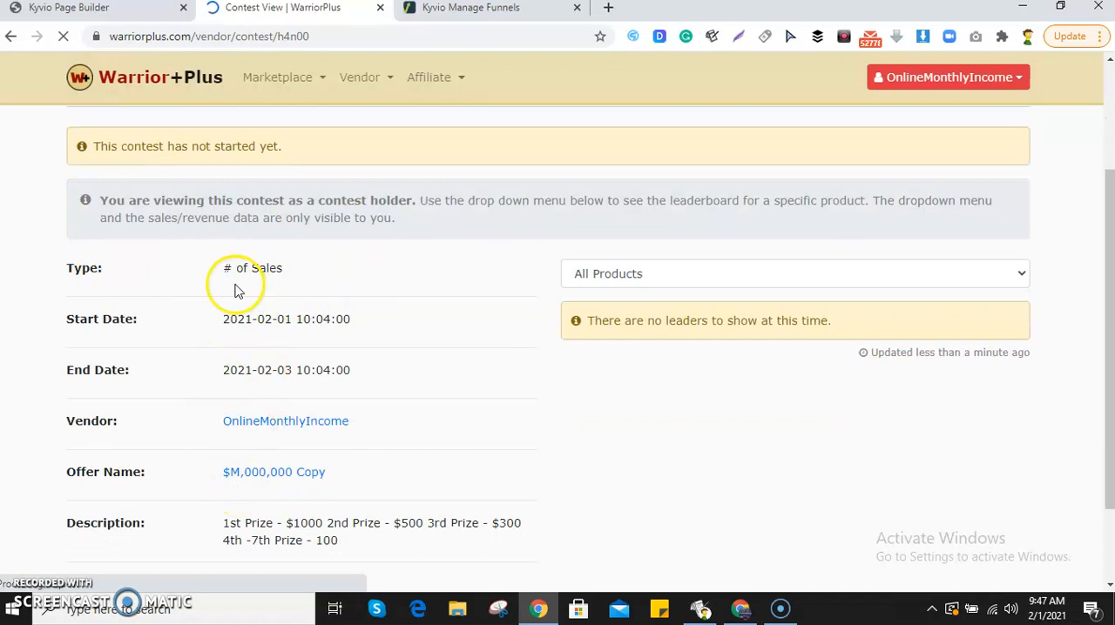
{"action": "scroll", "coordinate": [243, 305], "scroll_direction": "down", "scroll_amount": 1}
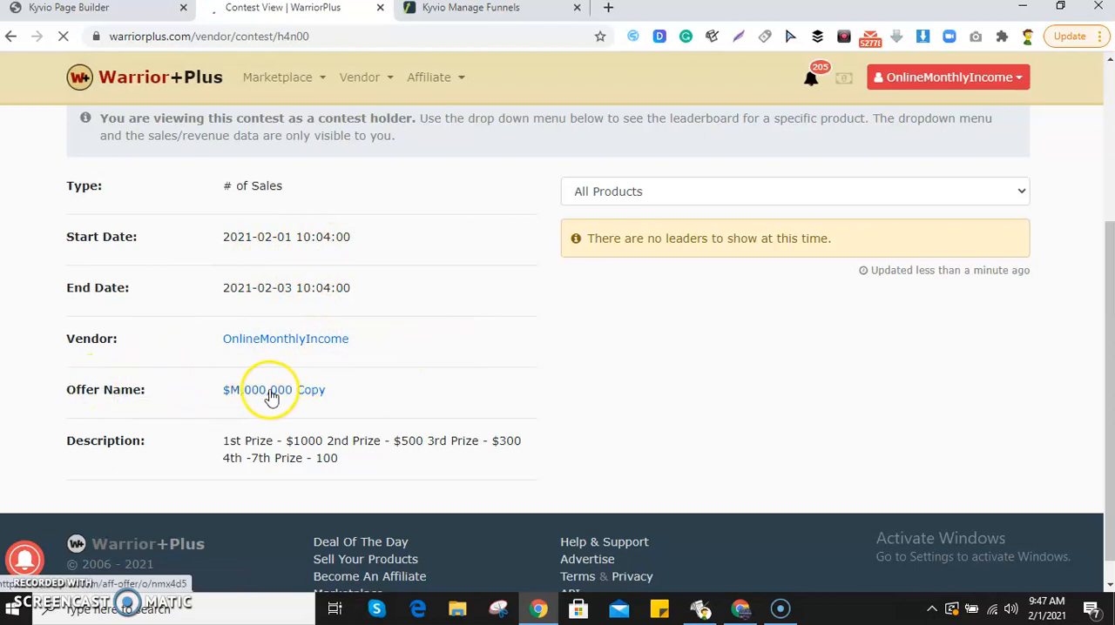
{"action": "left_click_drag", "start_coordinate": [241, 445], "coordinate": [386, 476]}
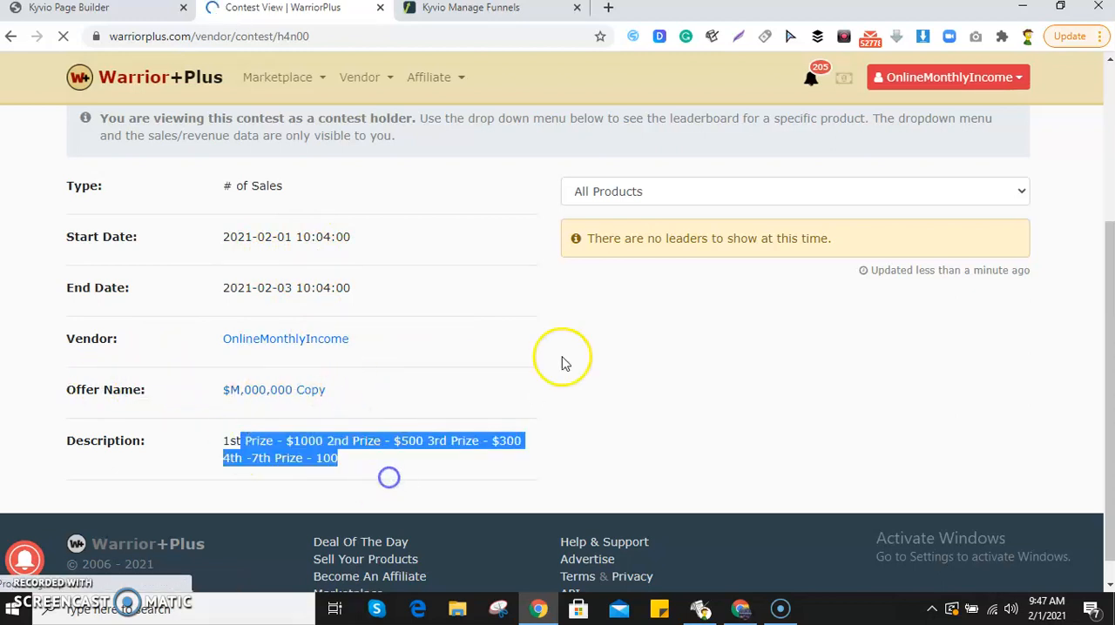
Check which products the contest leaderboard can be filtered by, keeping All Products, and examine the leaderboard and contest details.
{"action": "left_click", "coordinate": [655, 196]}
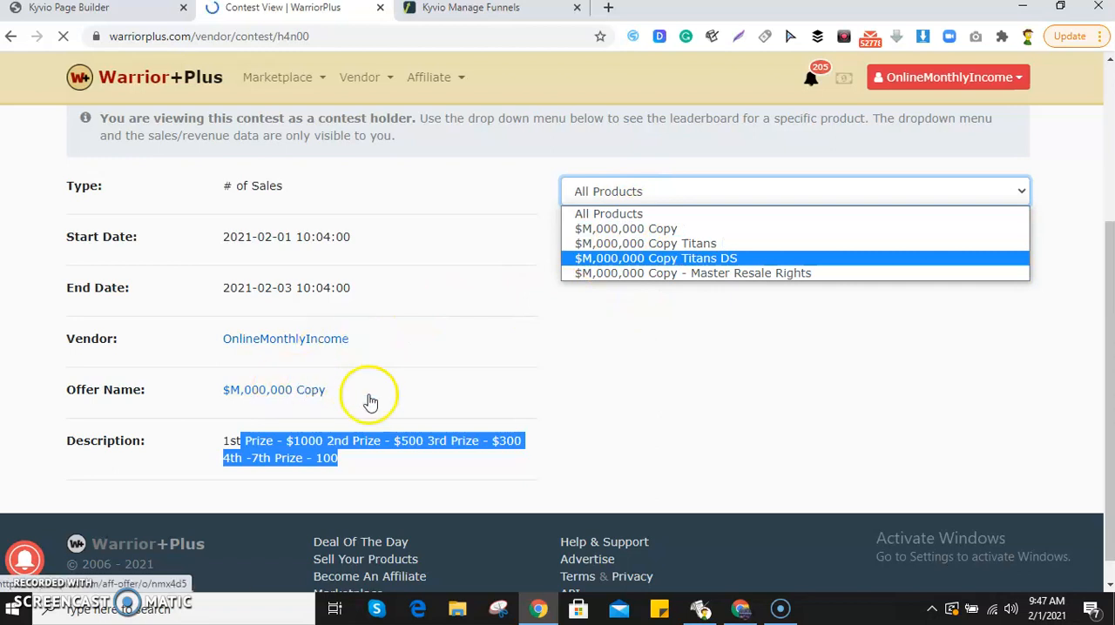
{"action": "left_click", "coordinate": [790, 397]}
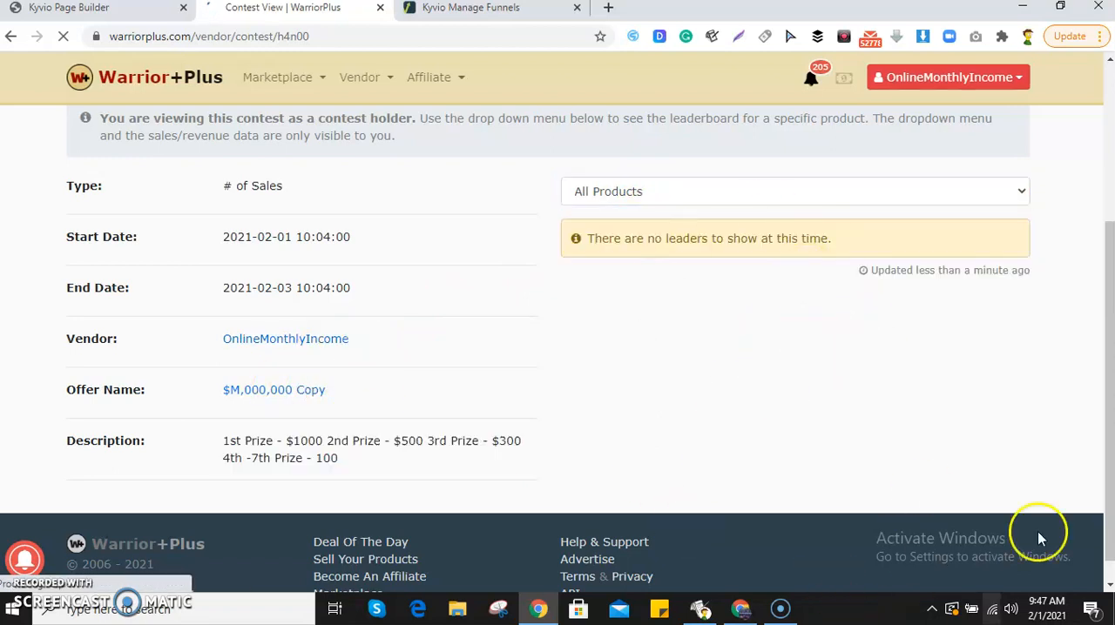
{"action": "left_click_drag", "start_coordinate": [608, 239], "coordinate": [822, 236]}
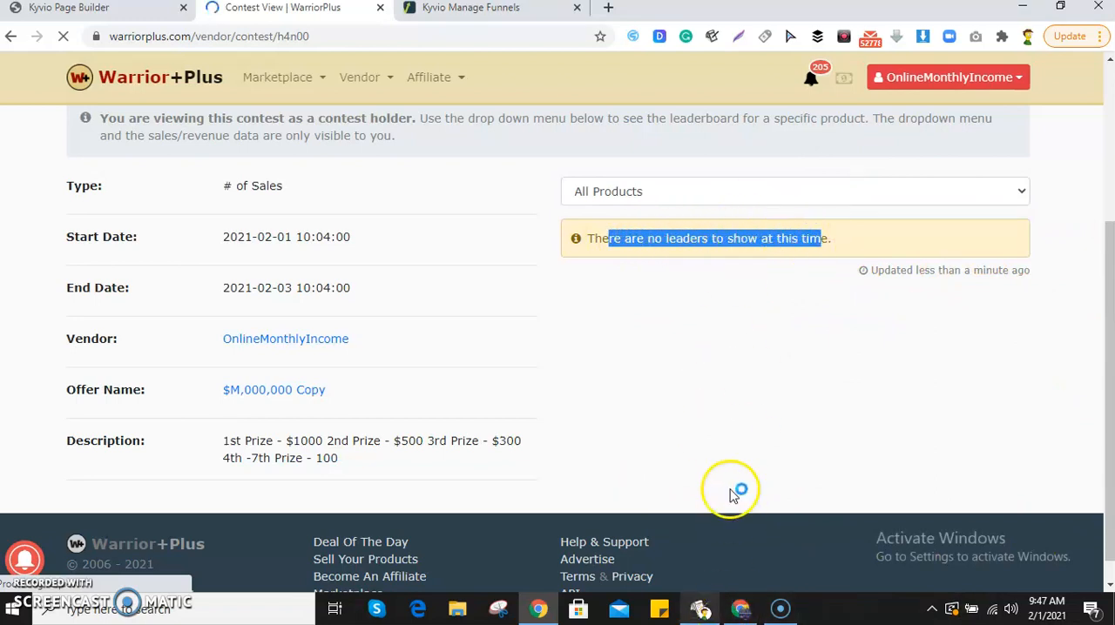
{"action": "scroll", "coordinate": [754, 504], "scroll_direction": "up", "scroll_amount": 3}
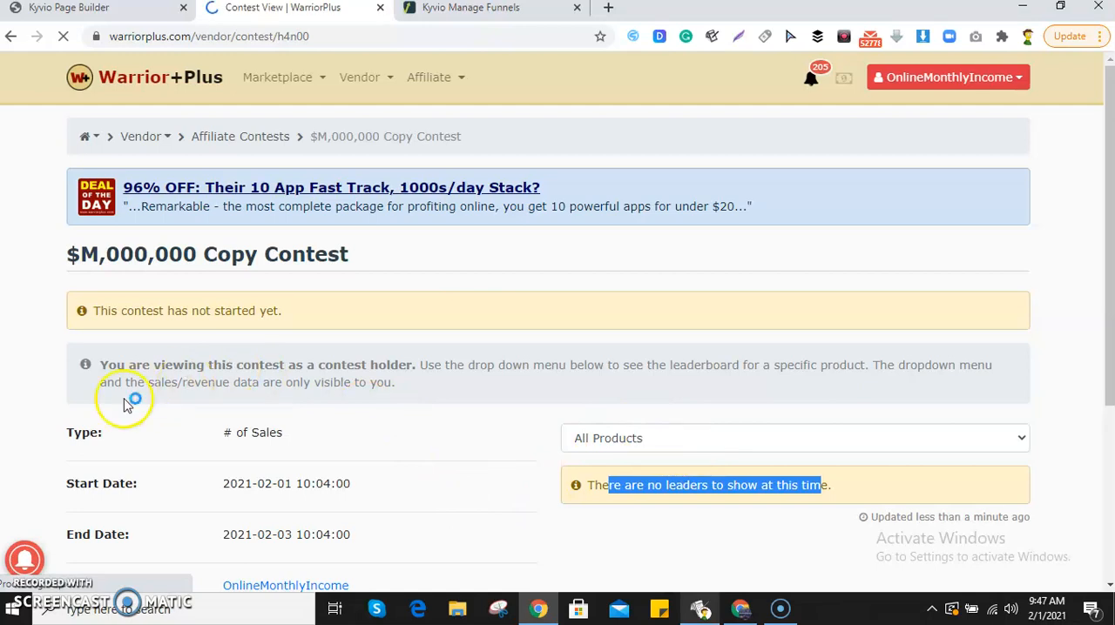
{"action": "scroll", "coordinate": [126, 402], "scroll_direction": "down", "scroll_amount": 2}
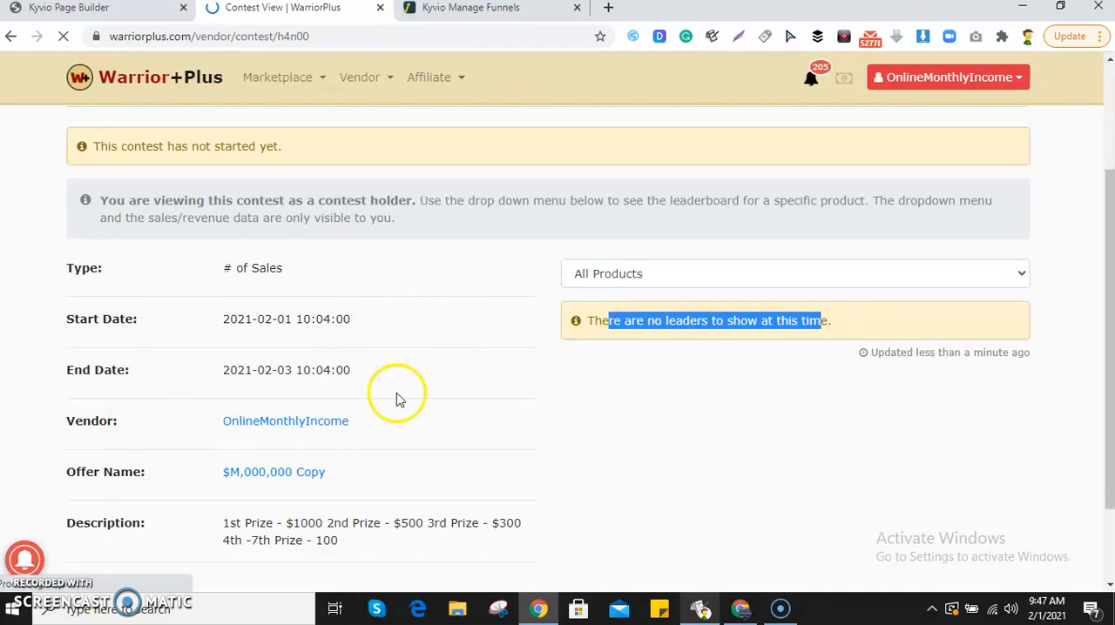
{"action": "left_click", "coordinate": [149, 445]}
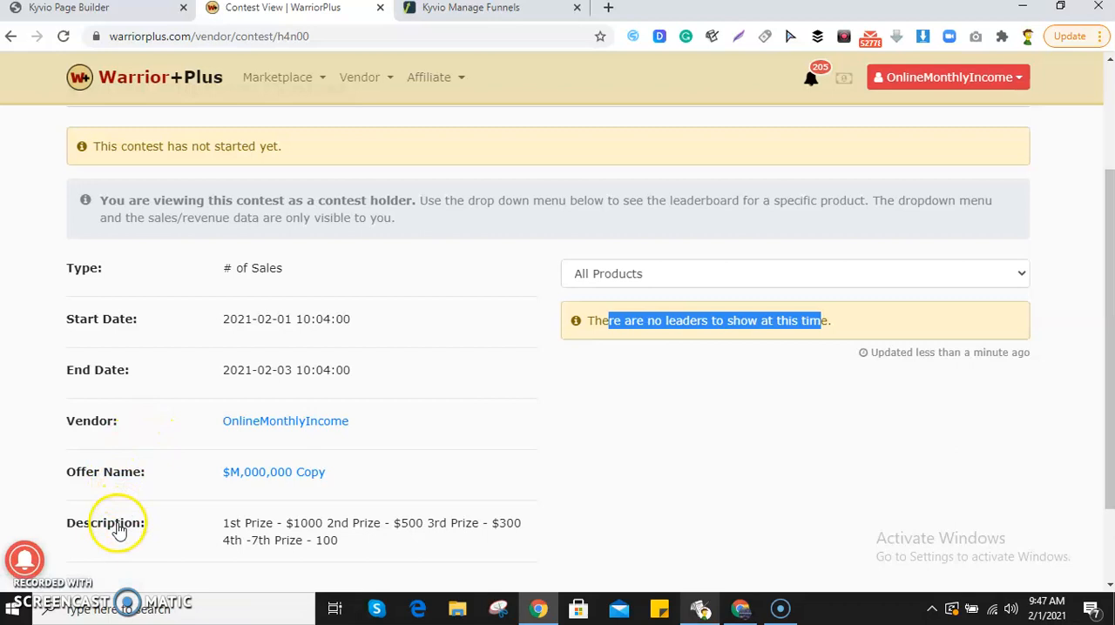